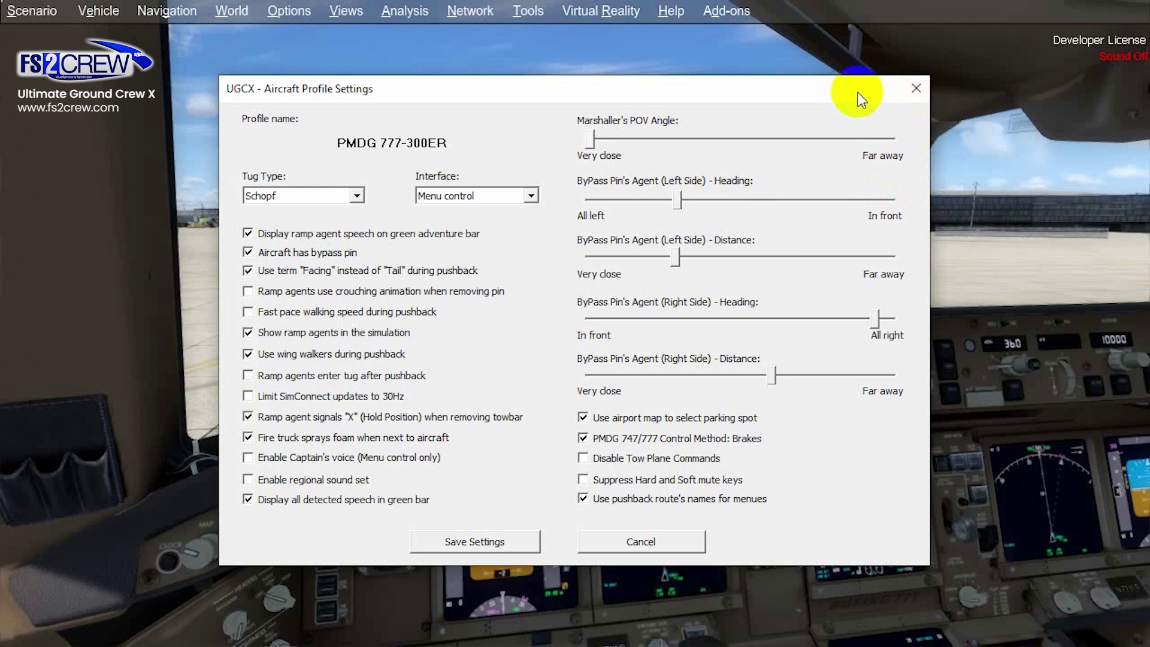
Step: Move the profile settings window aside and check where the ramp agents stand on both sides of the cockpit
left_click_drag(856, 92, 814, 533)
left_click(583, 232)
left_click(433, 212)
key("shift+KP_4")
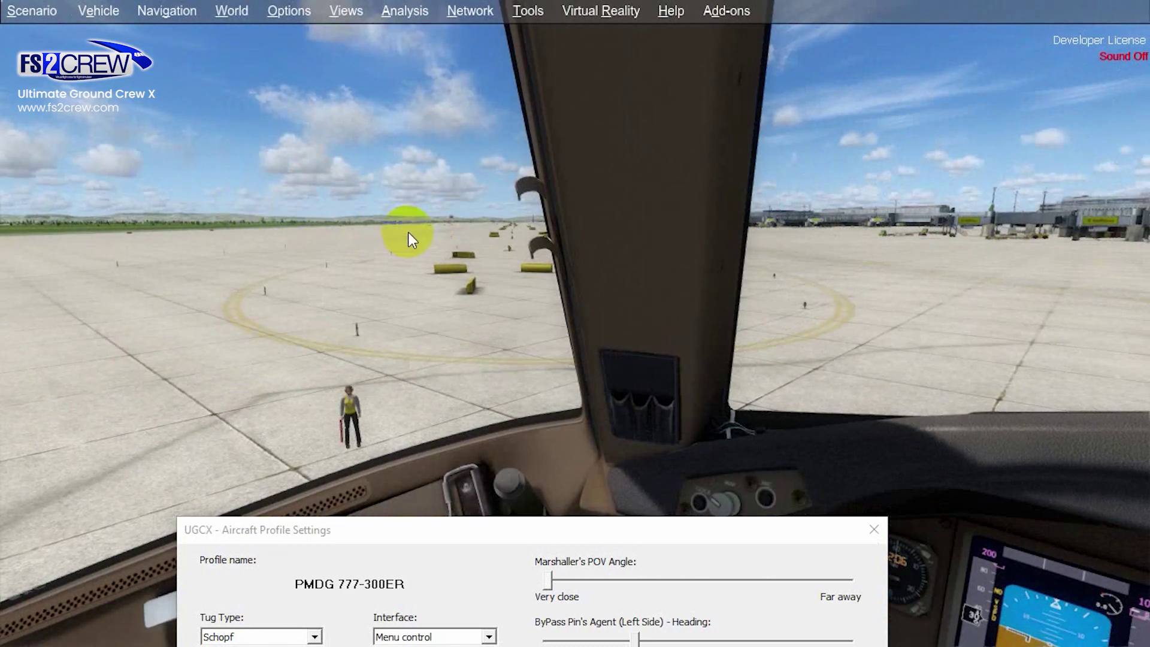
left_click_drag(408, 231, 634, 215)
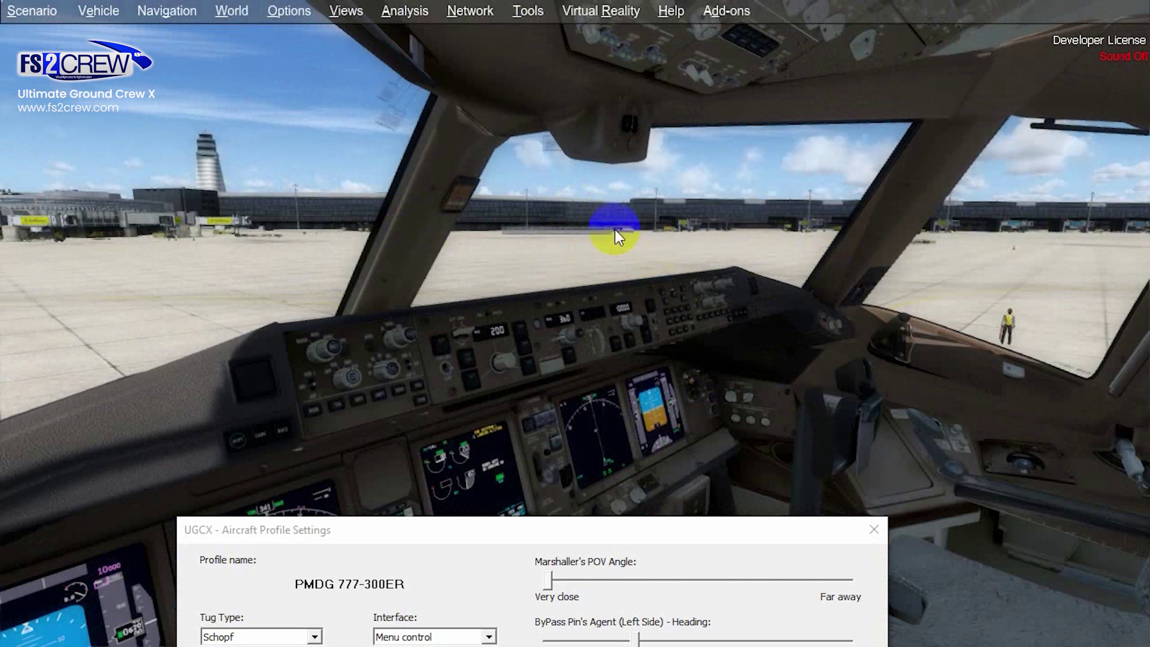
left_click_drag(617, 230, 616, 230)
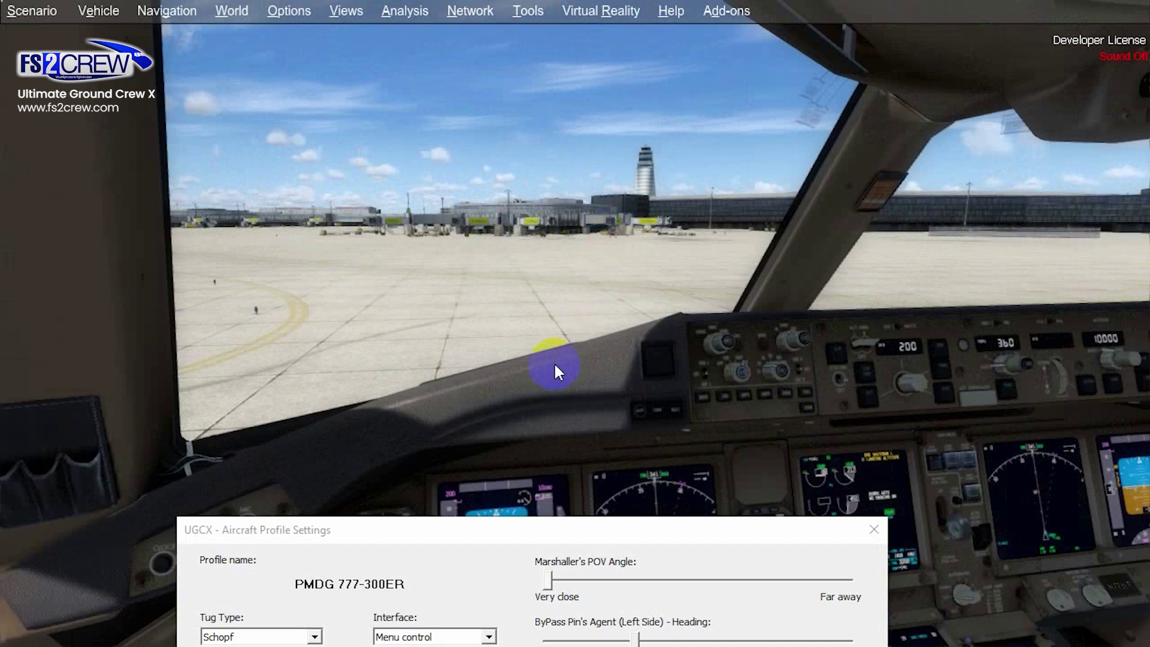
key("space")
left_click_drag(553, 361, 555, 364)
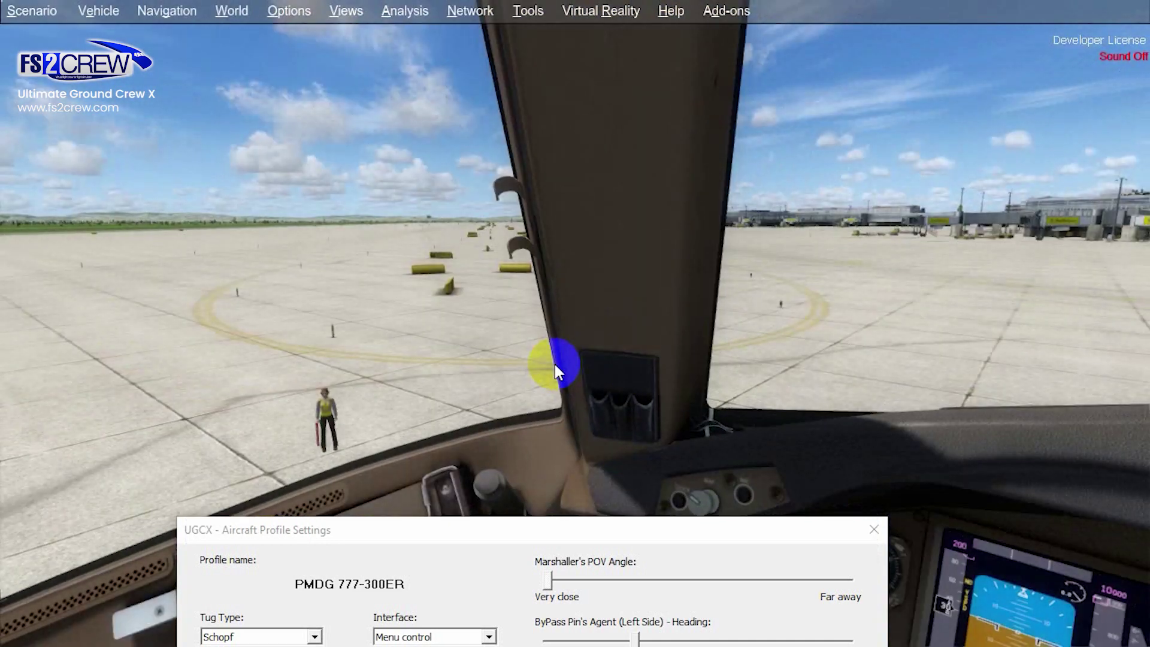
key("space")
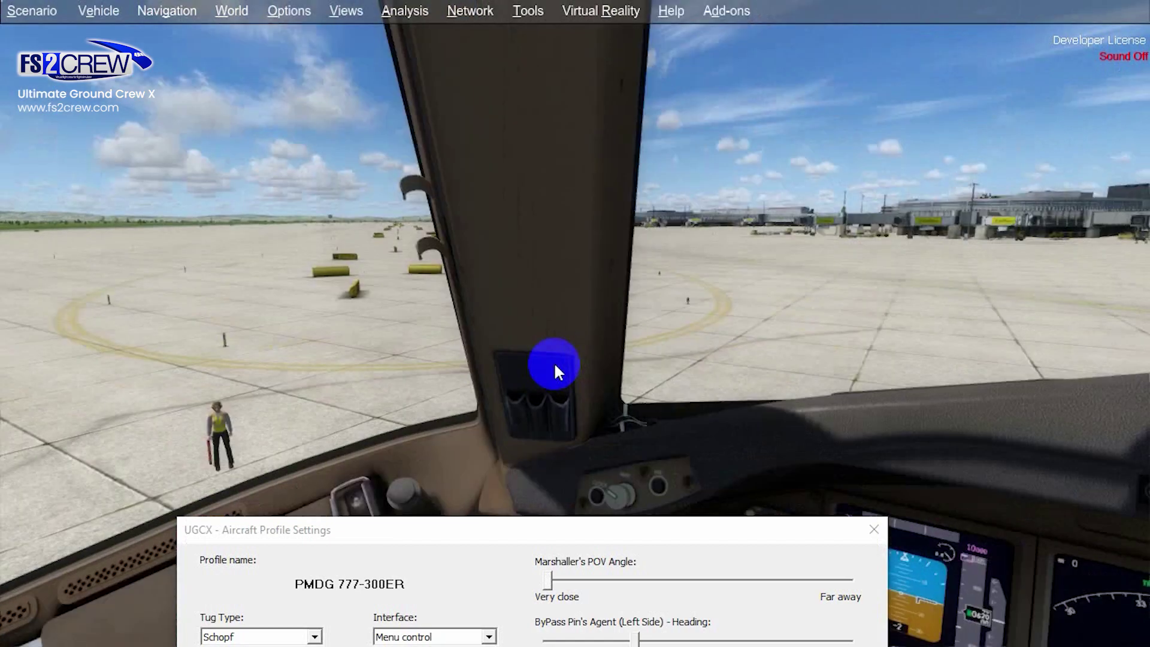
left_click_drag(553, 363, 553, 363)
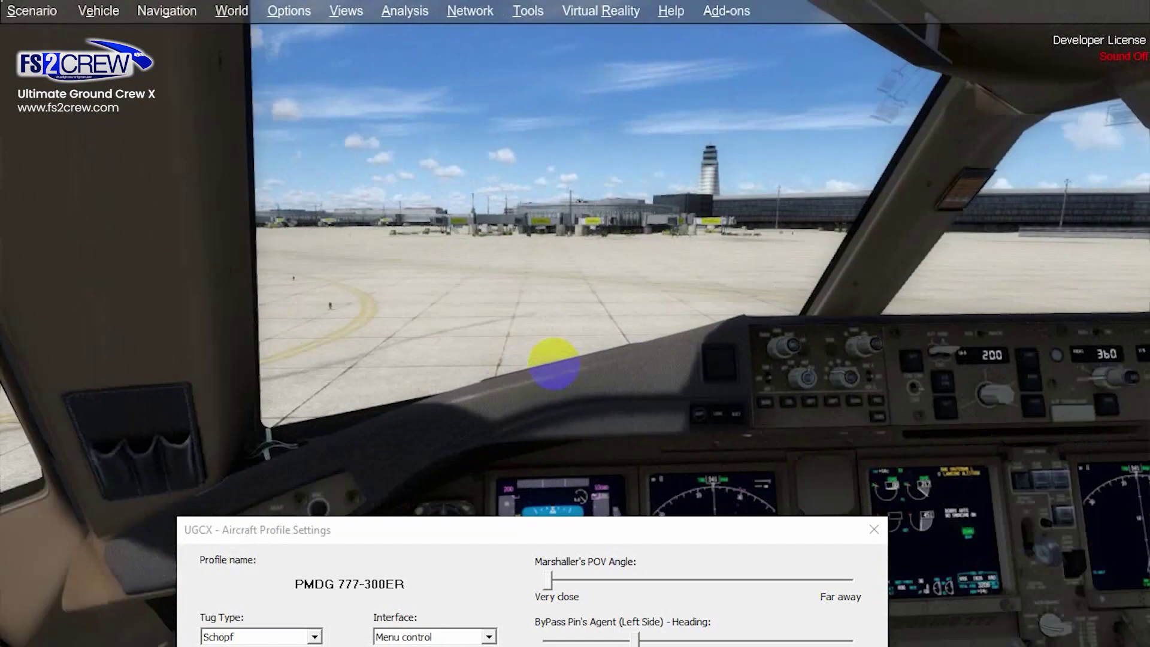
left_click_drag(553, 363, 531, 371)
Step: Set the left bypass pin agent's heading fully to In front and the right agent's heading close to In front
left_click_drag(512, 526, 543, 225)
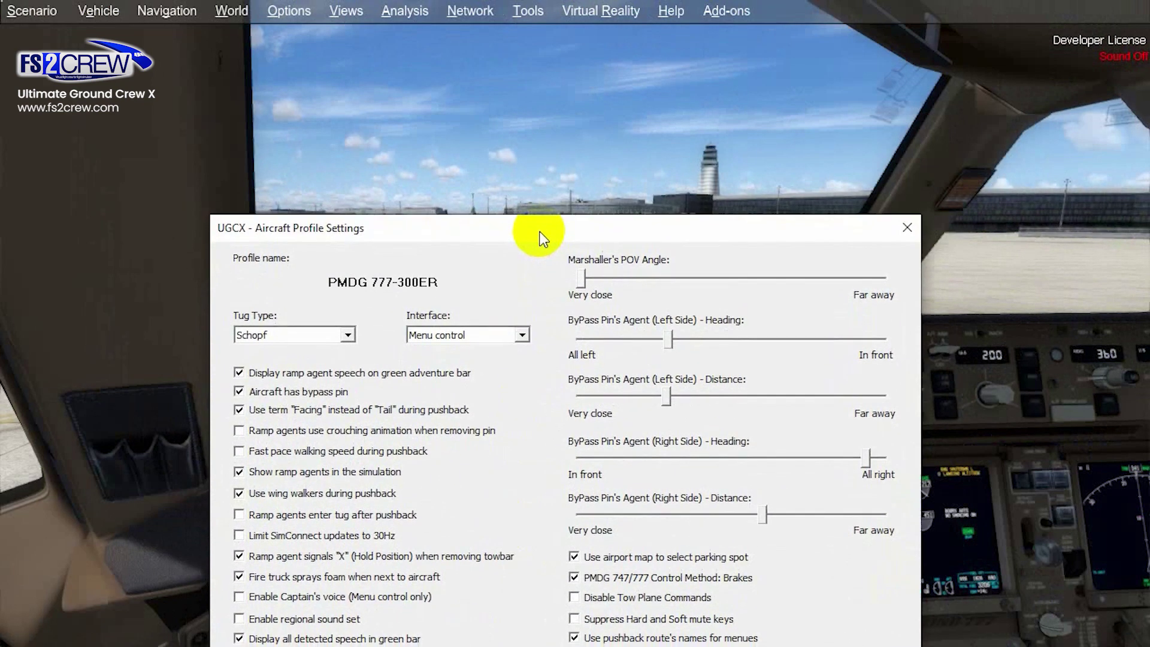
left_click_drag(669, 339, 885, 342)
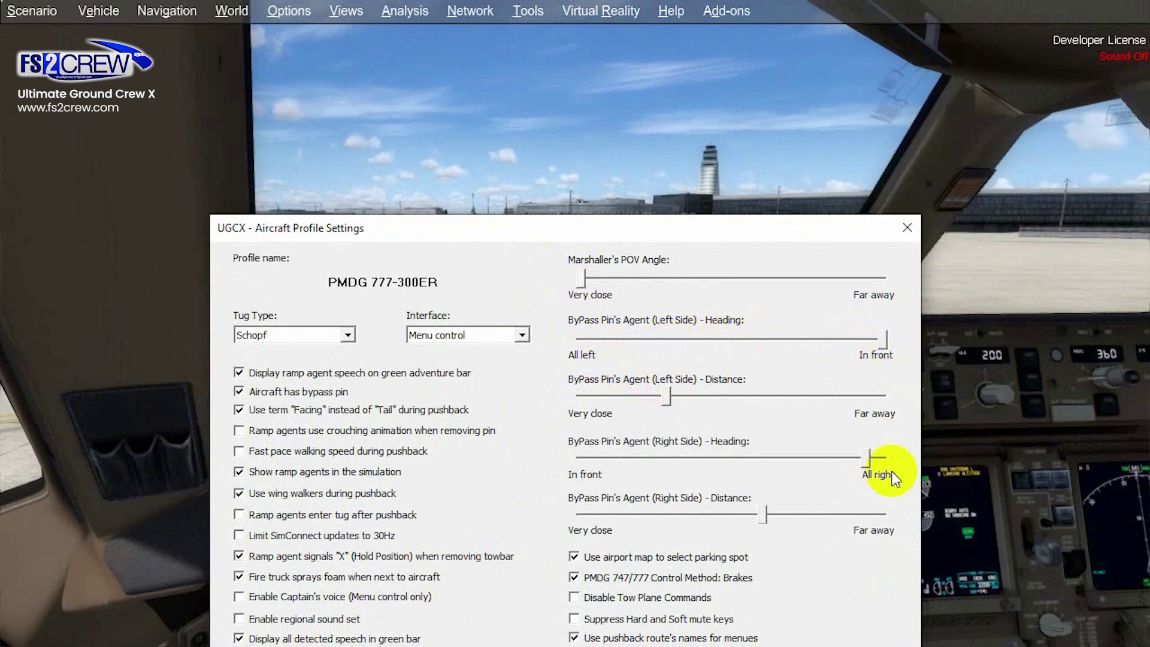
left_click_drag(869, 457, 609, 444)
left_click_drag(667, 400, 666, 408)
left_click_drag(731, 229, 729, 346)
left_click_drag(582, 576, 619, 578)
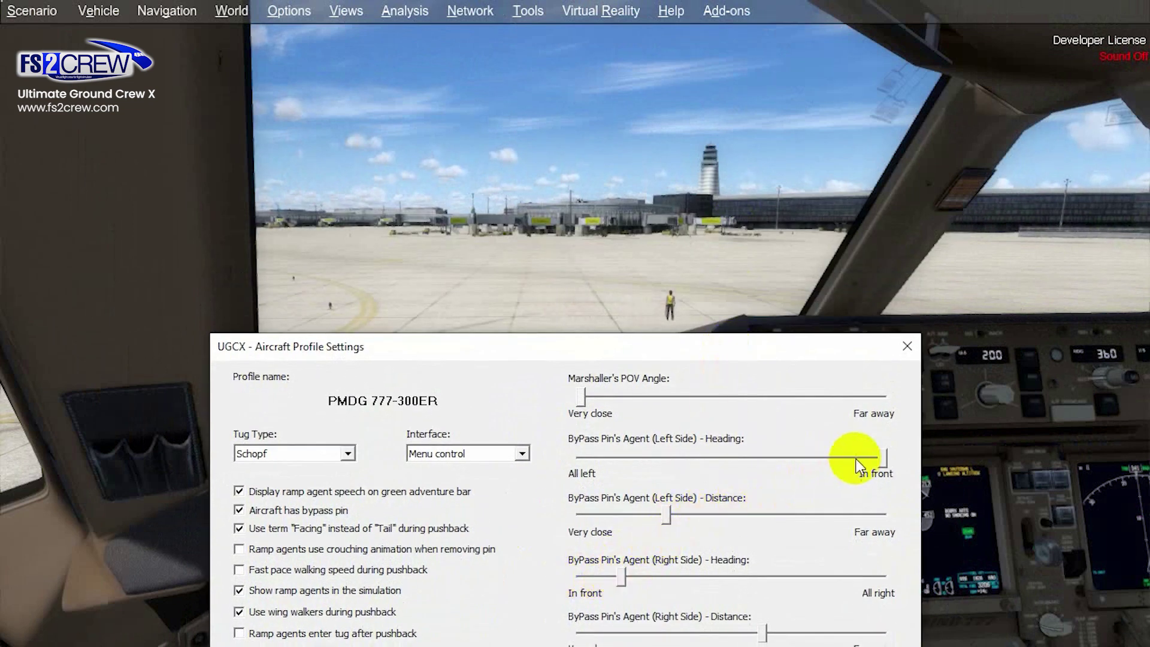
Step: Turn the left bypass pin agent's heading slightly away from In front, increase its distance to about 60%, and inspect both agents' positions
left_click_drag(881, 459, 846, 457)
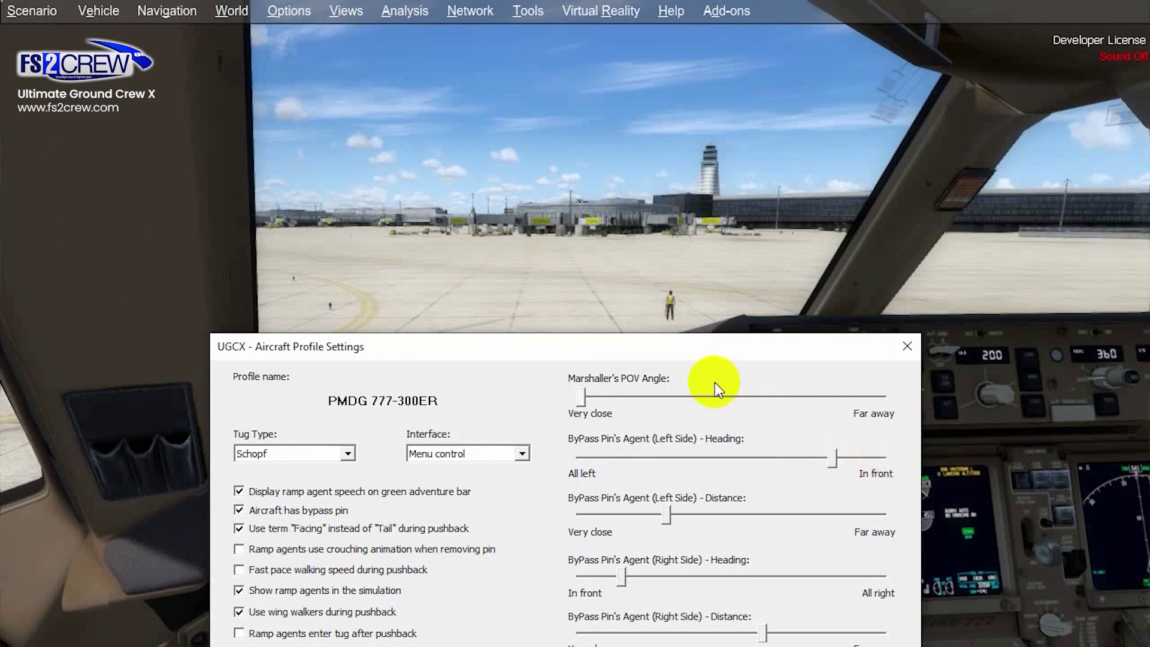
left_click_drag(687, 346, 850, 359)
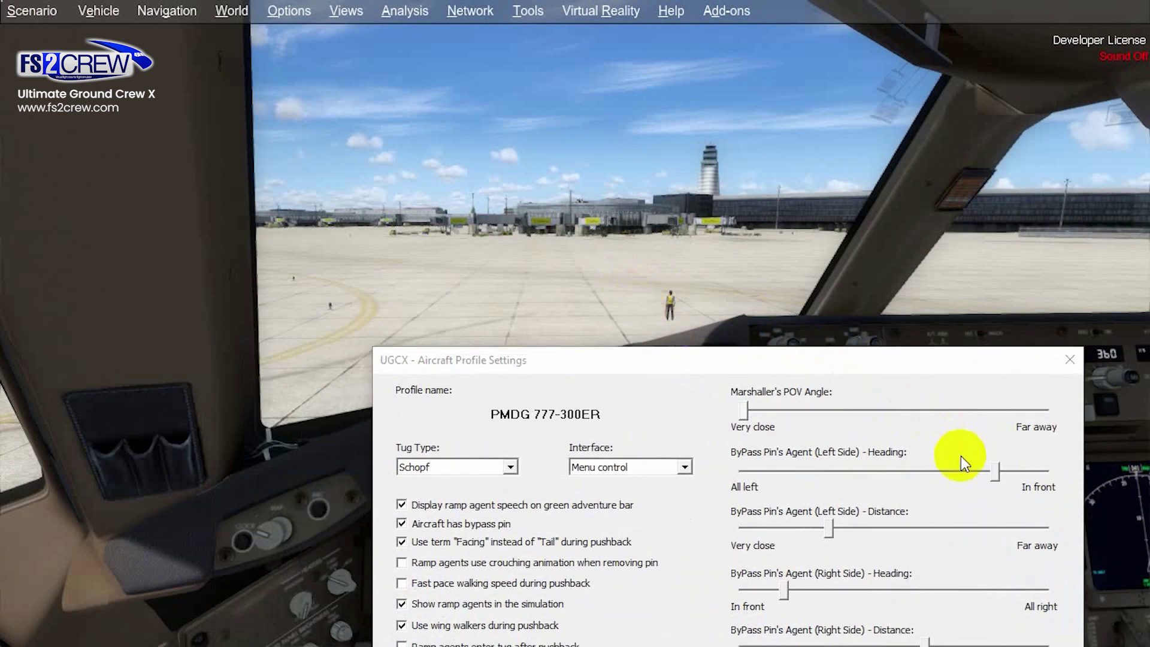
left_click_drag(833, 527, 921, 528)
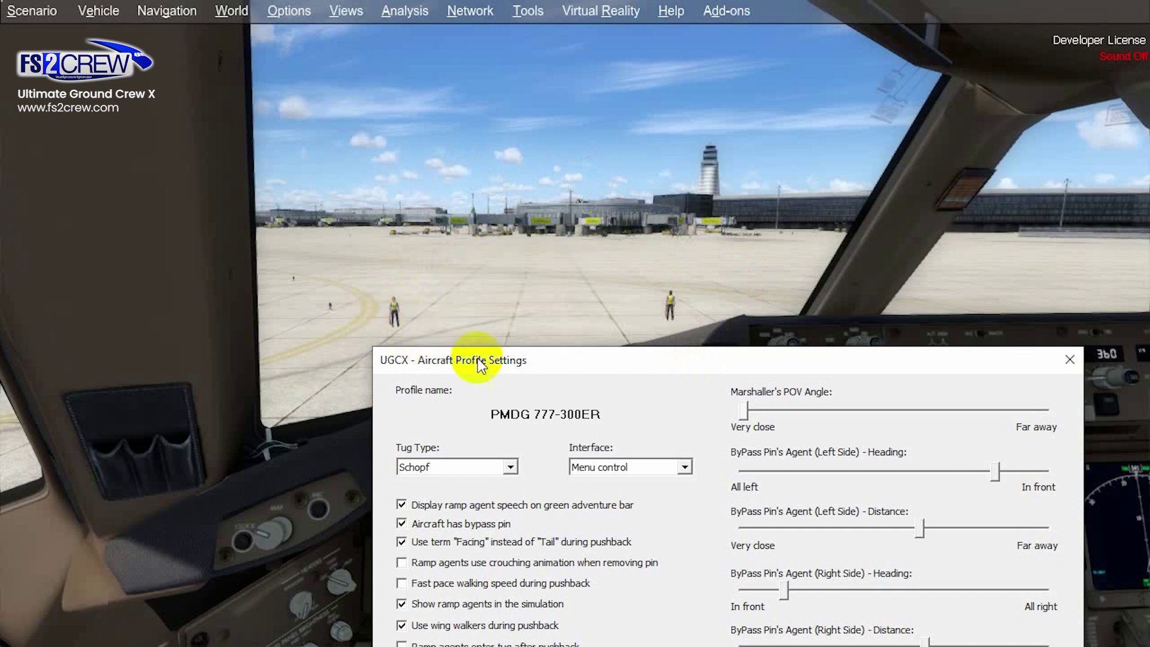
left_click(648, 233)
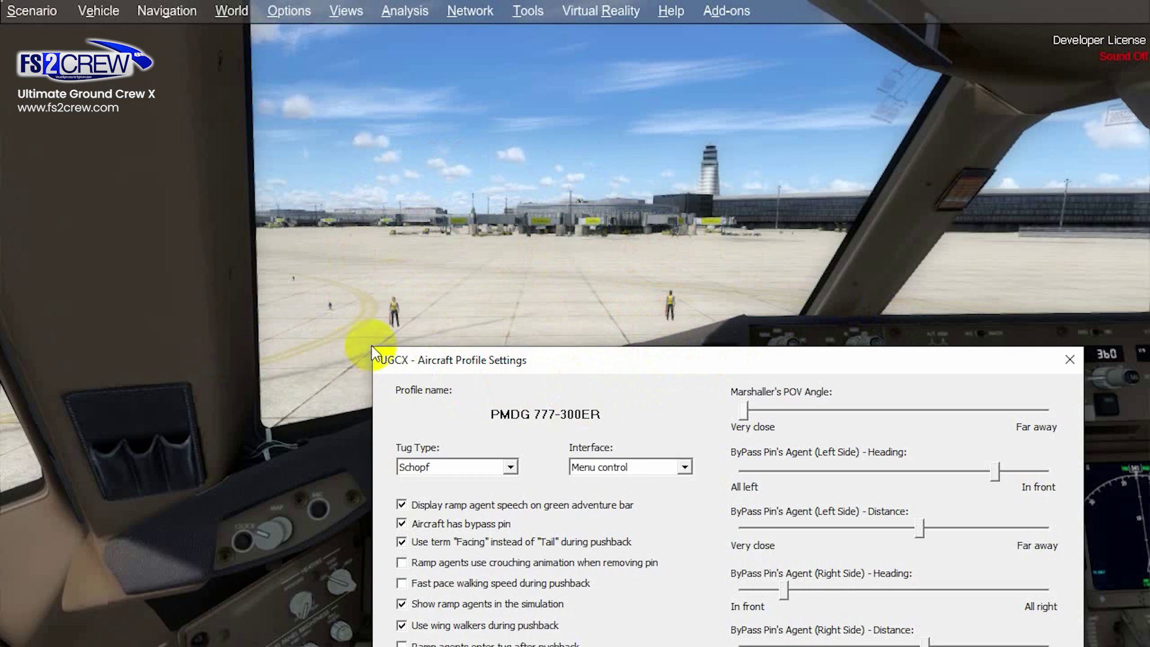
left_click(379, 317)
key("shift+Right")
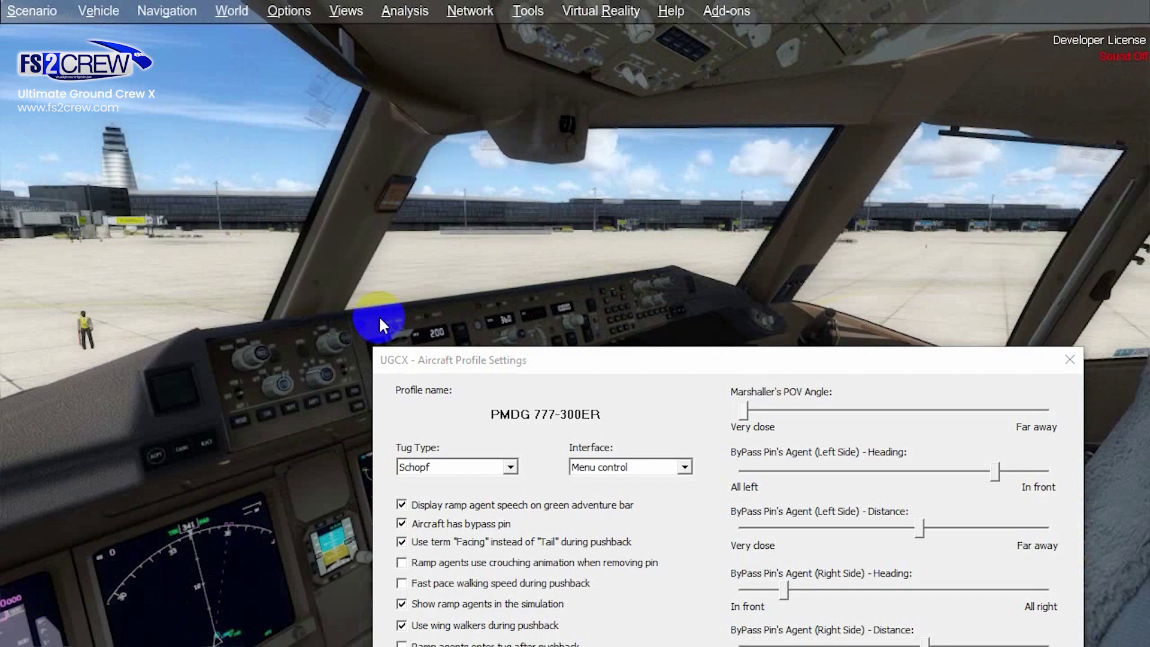
left_click_drag(378, 315, 379, 318)
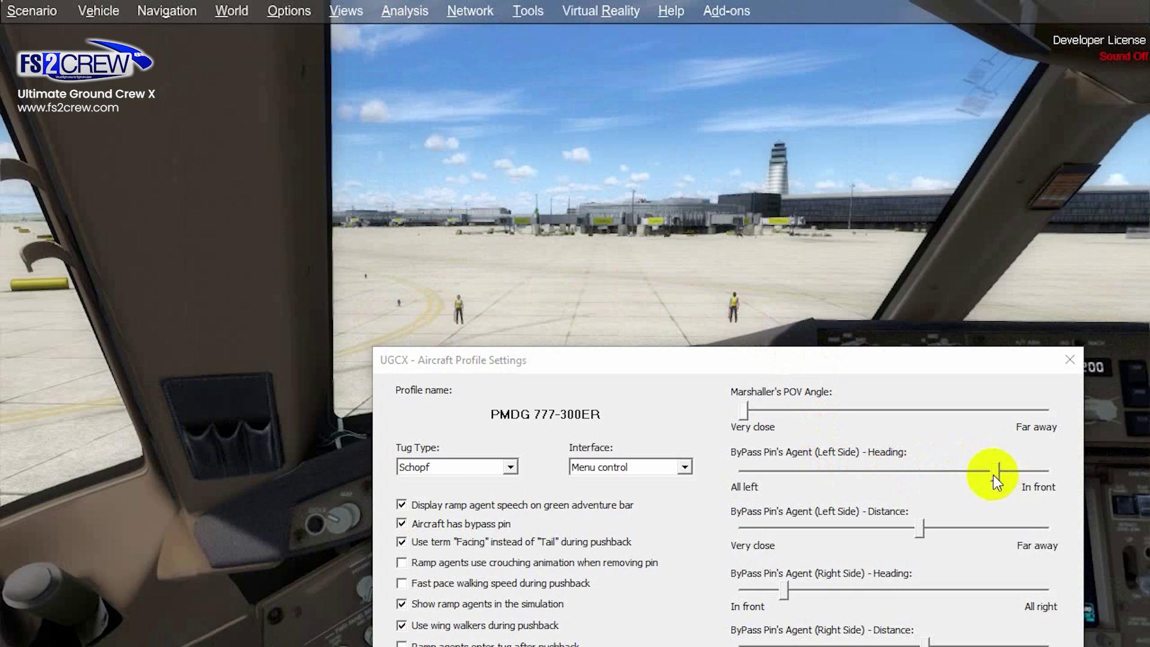
Step: Set the left bypass pin agent's heading about 30% of the way from All left and its distance about 30% from Very close
left_click_drag(993, 476, 983, 475)
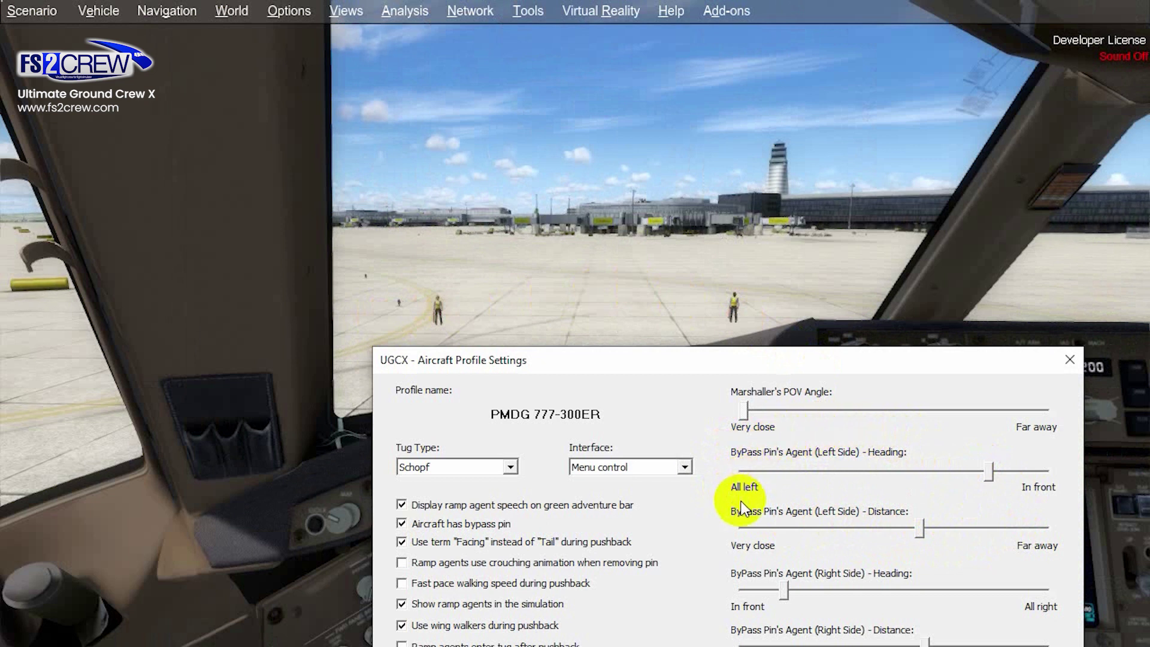
left_click_drag(983, 477, 881, 475)
left_click(333, 407)
key("shift+KP_4")
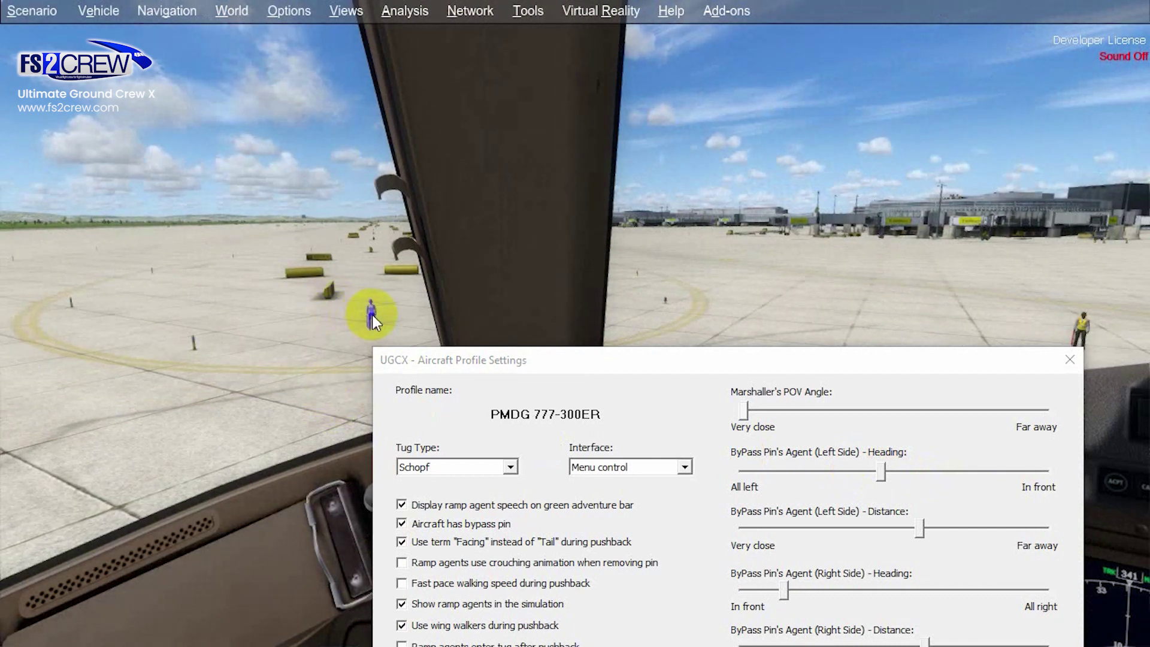
left_click(922, 530)
left_click_drag(922, 531, 841, 534)
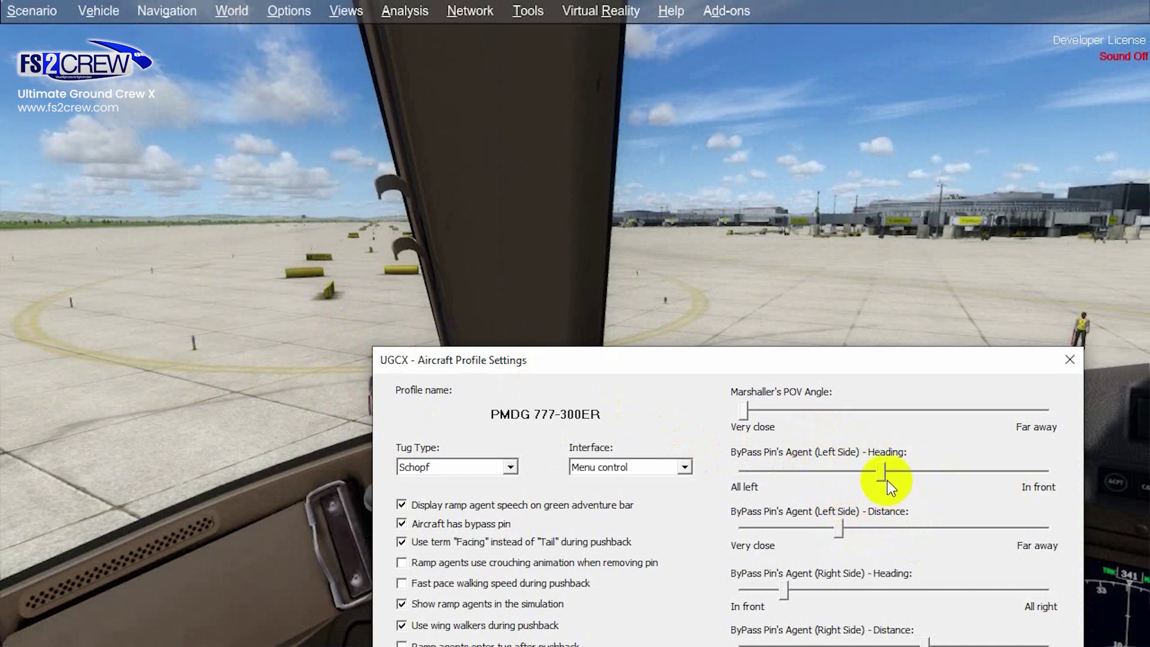
left_click_drag(882, 472, 828, 470)
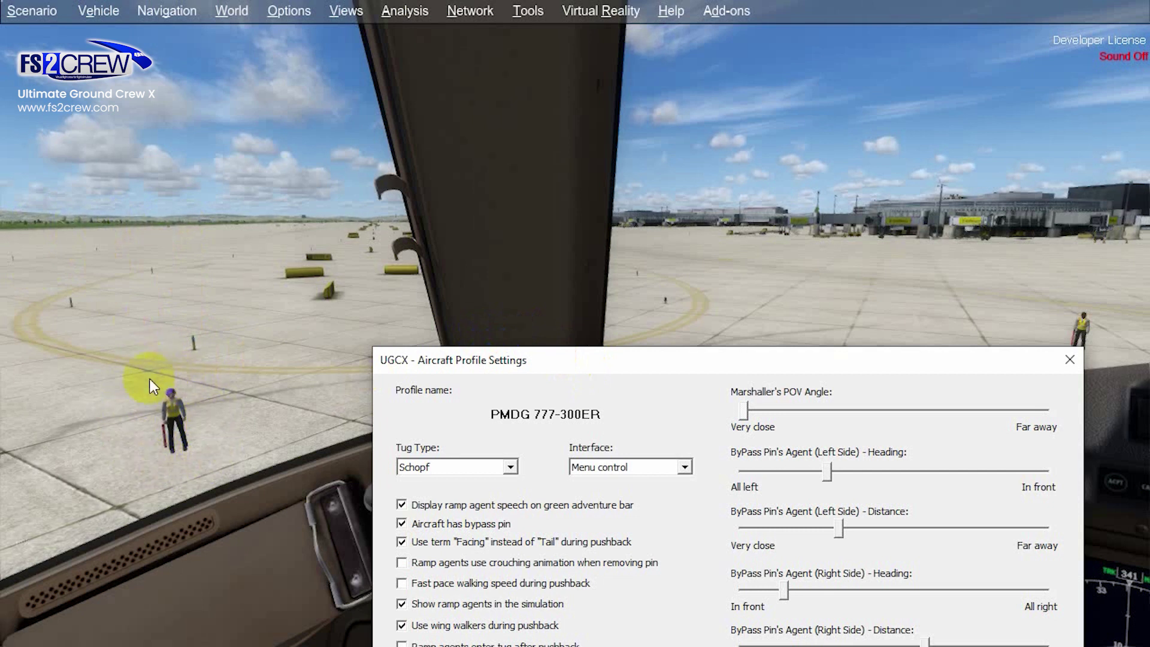
Step: Set the right bypass pin agent's heading almost fully to All right and its distance about 60% of the way from Very close
left_click(699, 267)
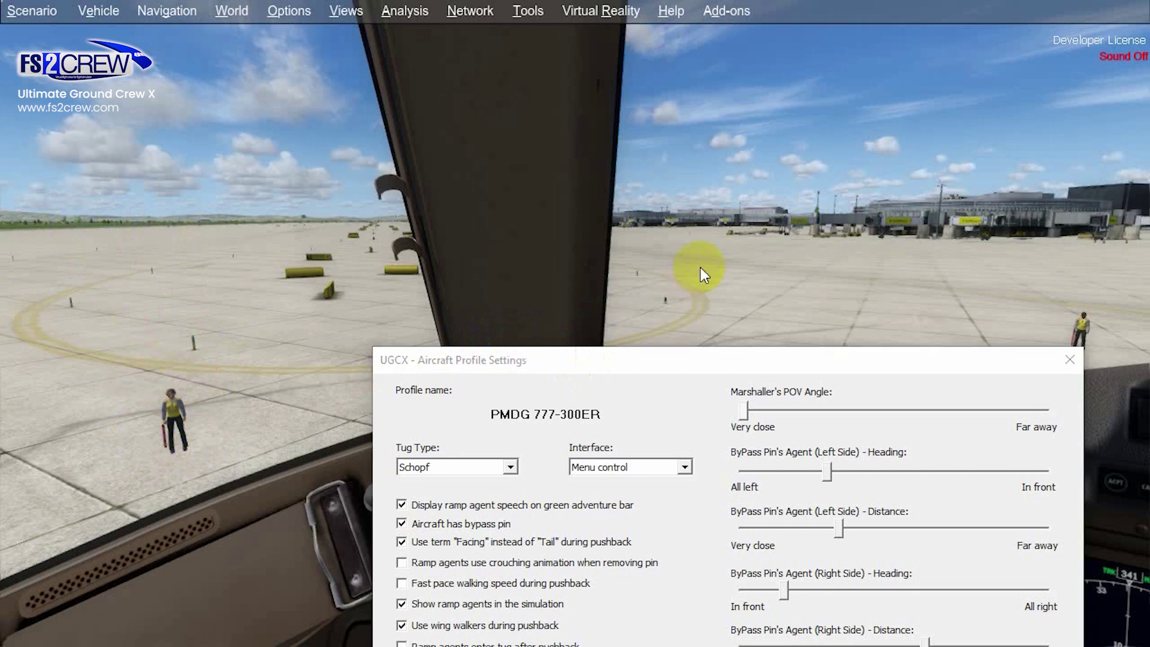
key("shift+KP_6")
key("shift+KP_6")
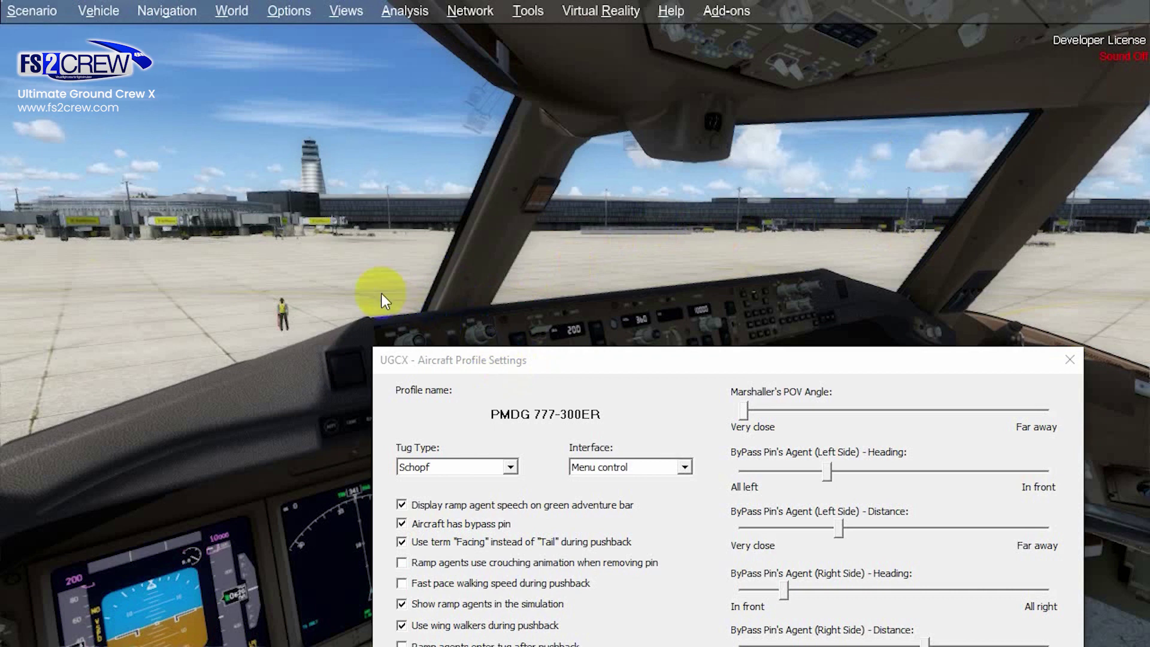
left_click(801, 258)
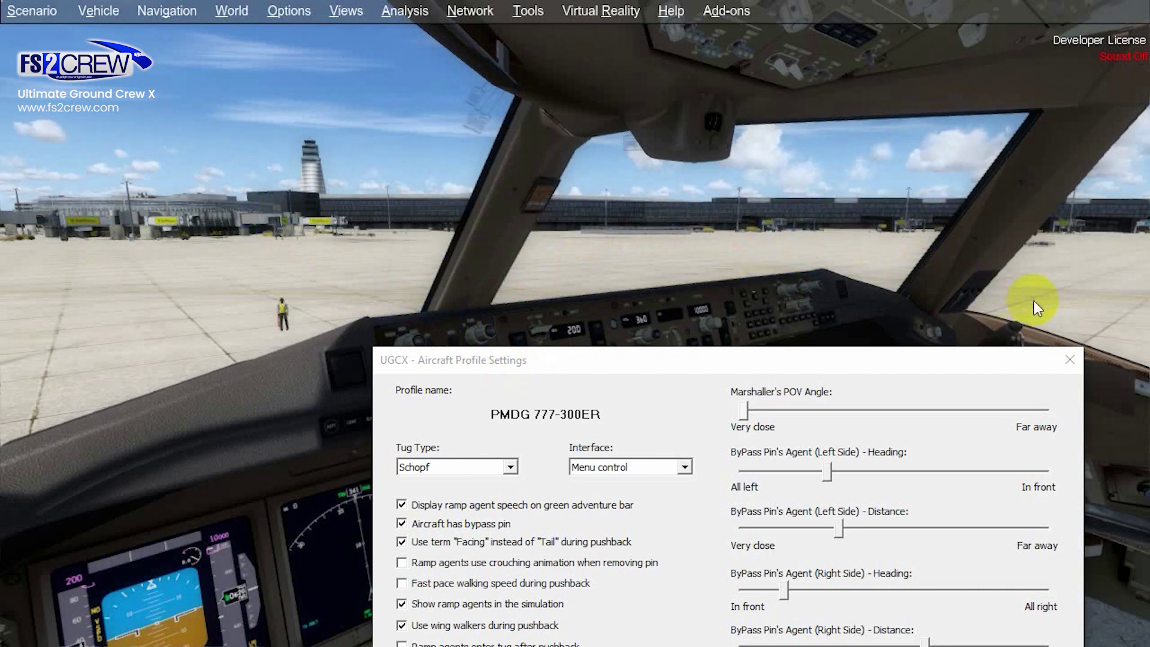
key("KP_6")
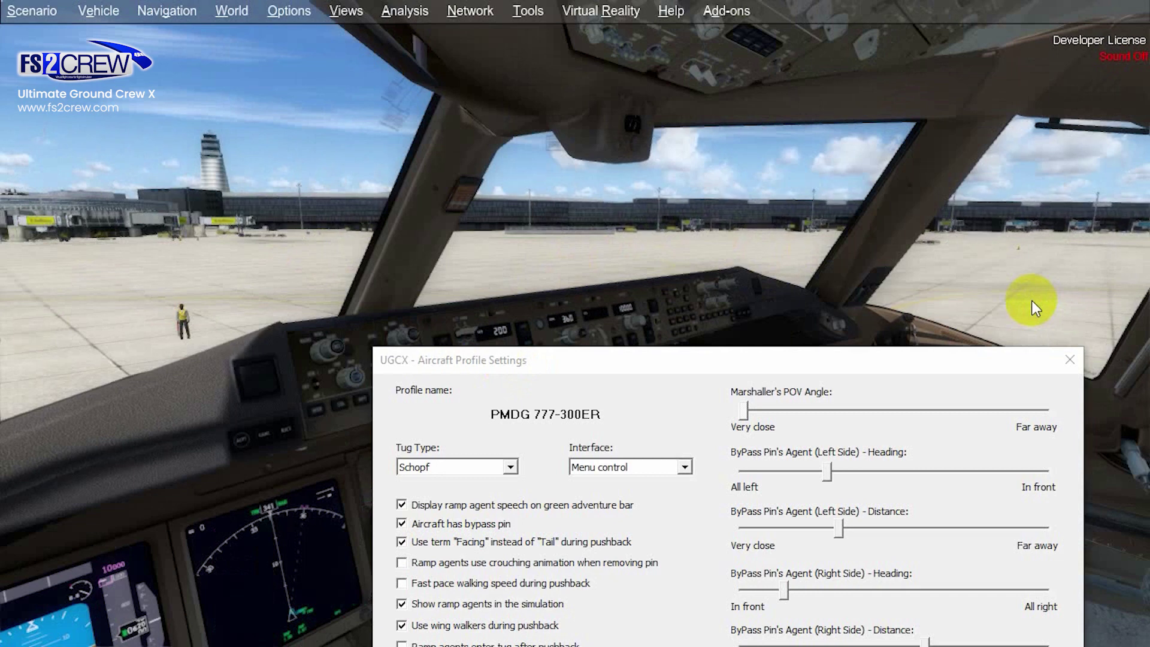
left_click(964, 213)
left_click(880, 242)
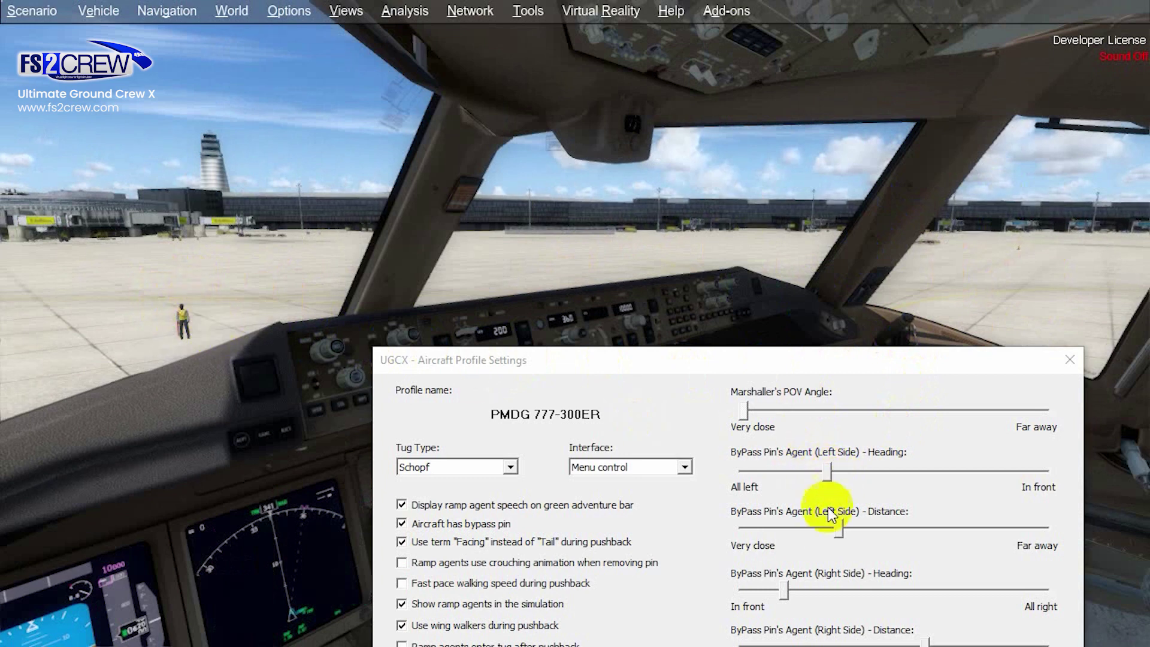
left_click_drag(896, 360, 807, 264)
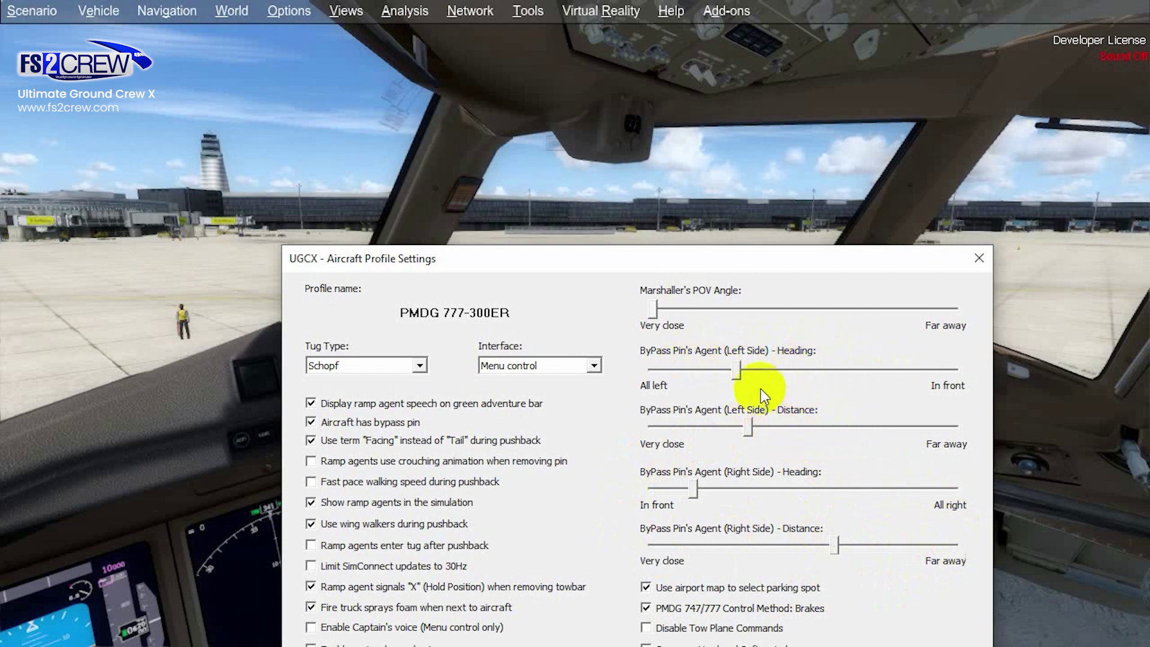
left_click_drag(762, 265, 707, 350)
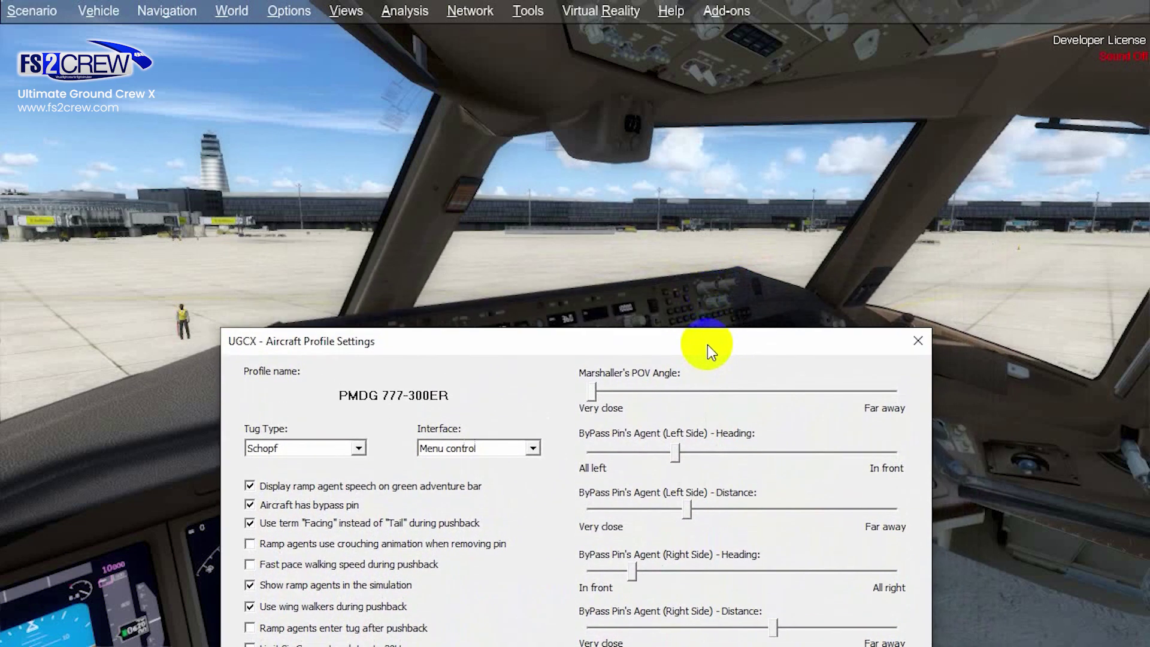
left_click_drag(633, 571, 882, 569)
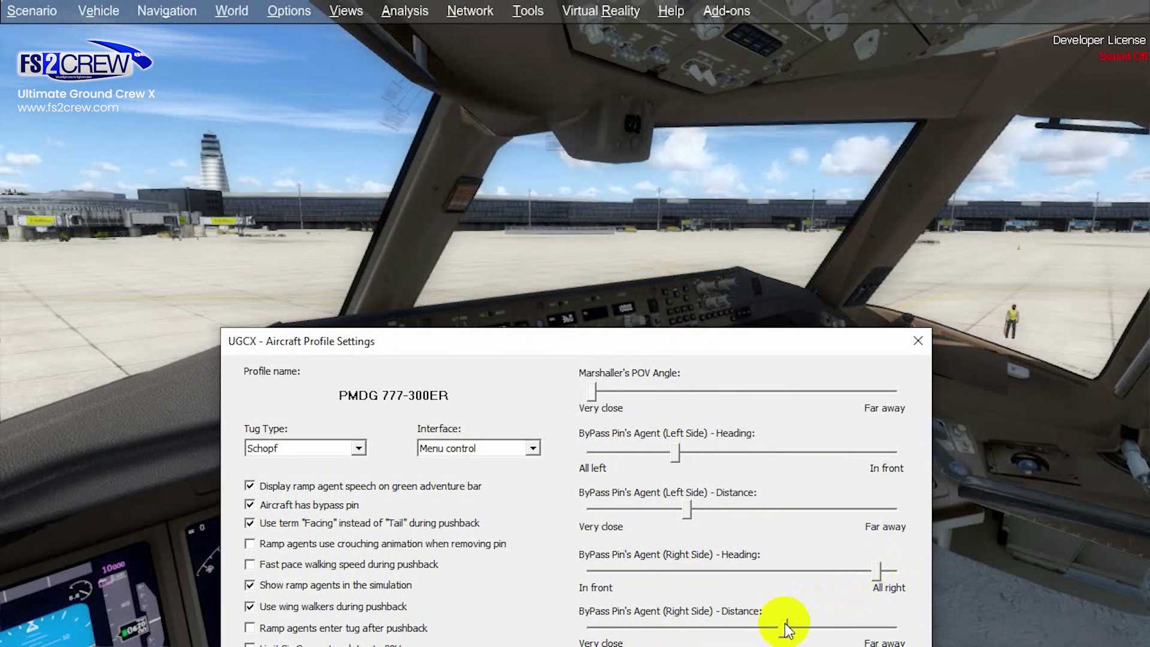
left_click_drag(779, 629, 776, 626)
left_click_drag(876, 570, 885, 572)
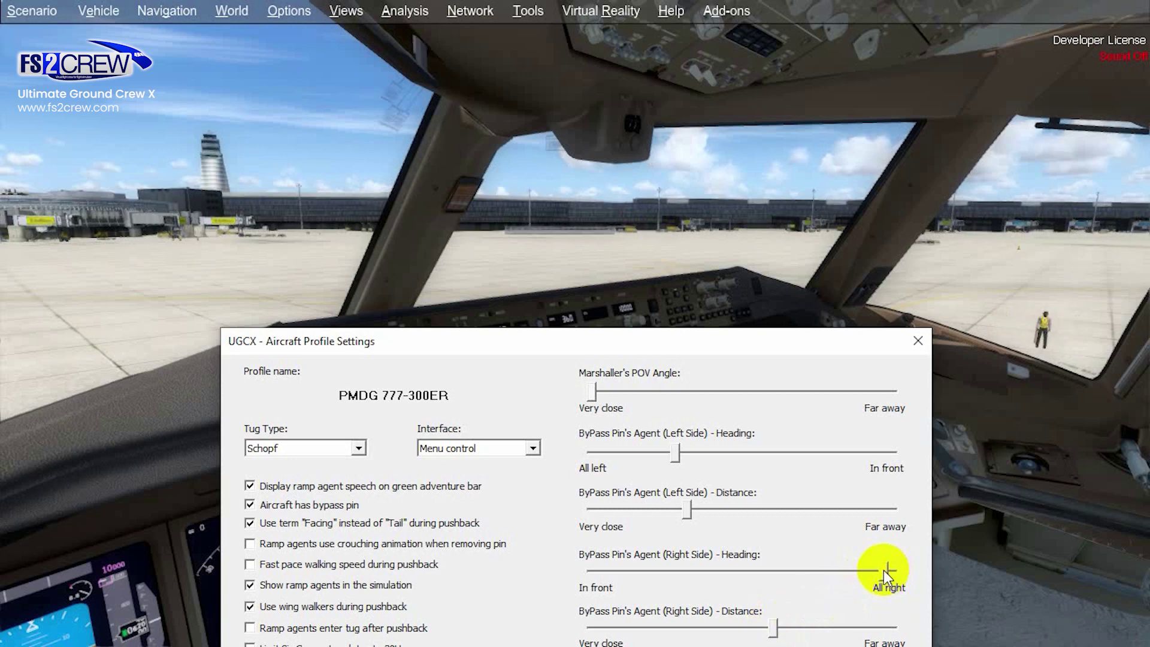
Step: Check both agents' positions from the cockpit windows and save the PMDG 777-300ER profile settings
left_click_drag(836, 341, 820, 125)
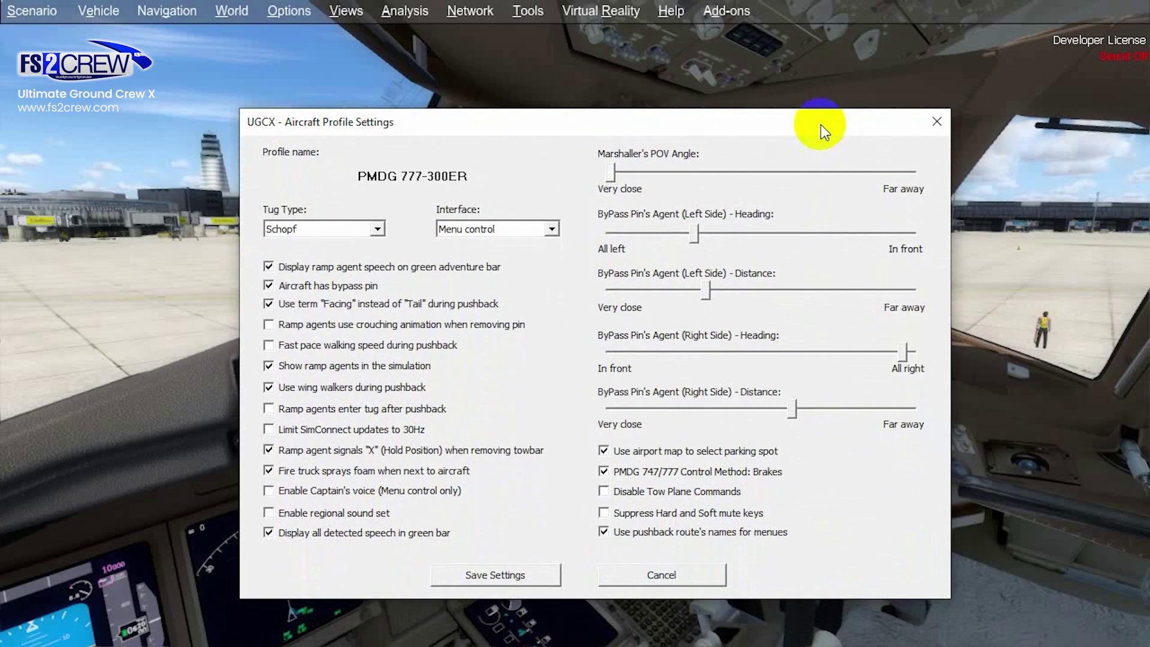
left_click_drag(862, 148, 865, 584)
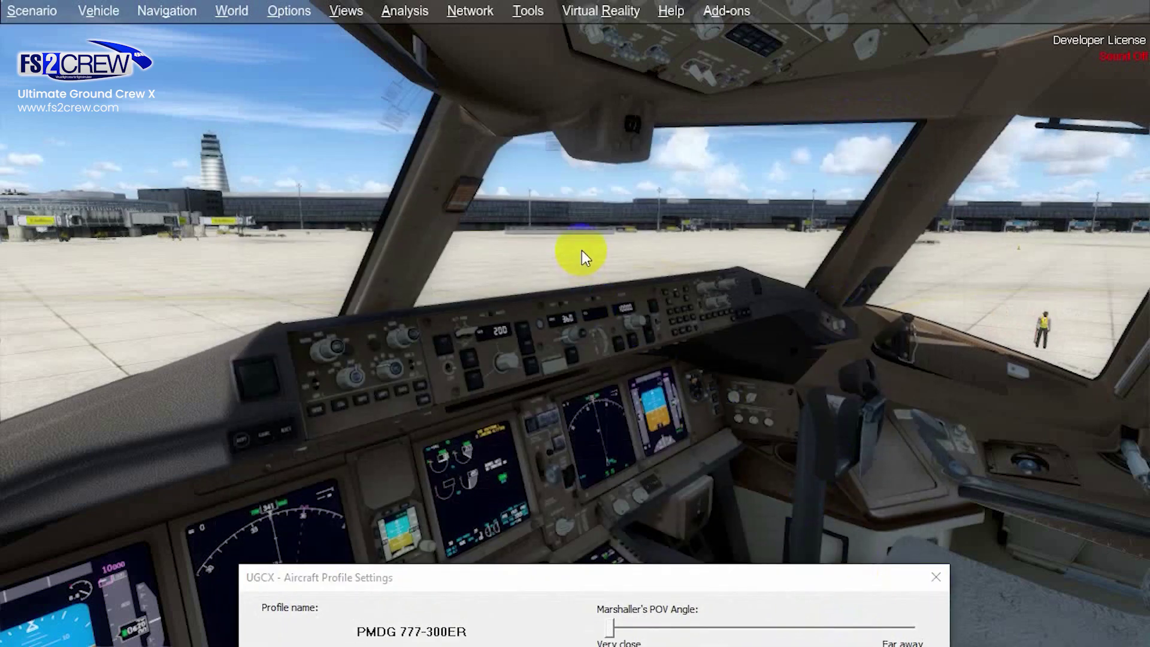
key("Left")
key("Left")
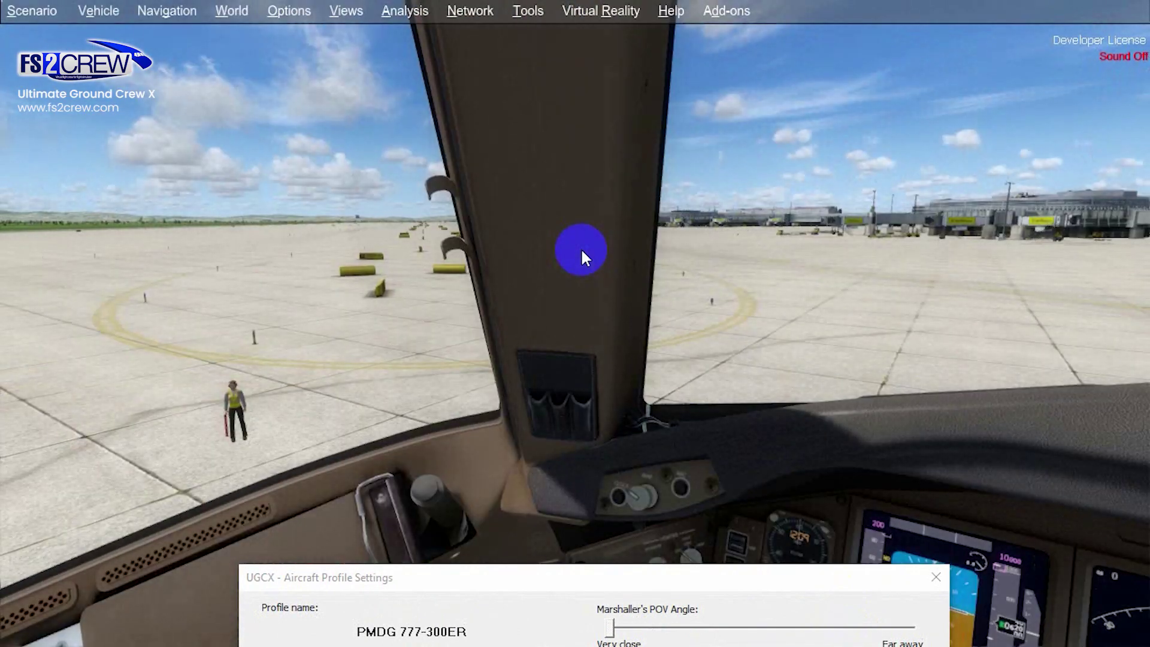
key("KP_6")
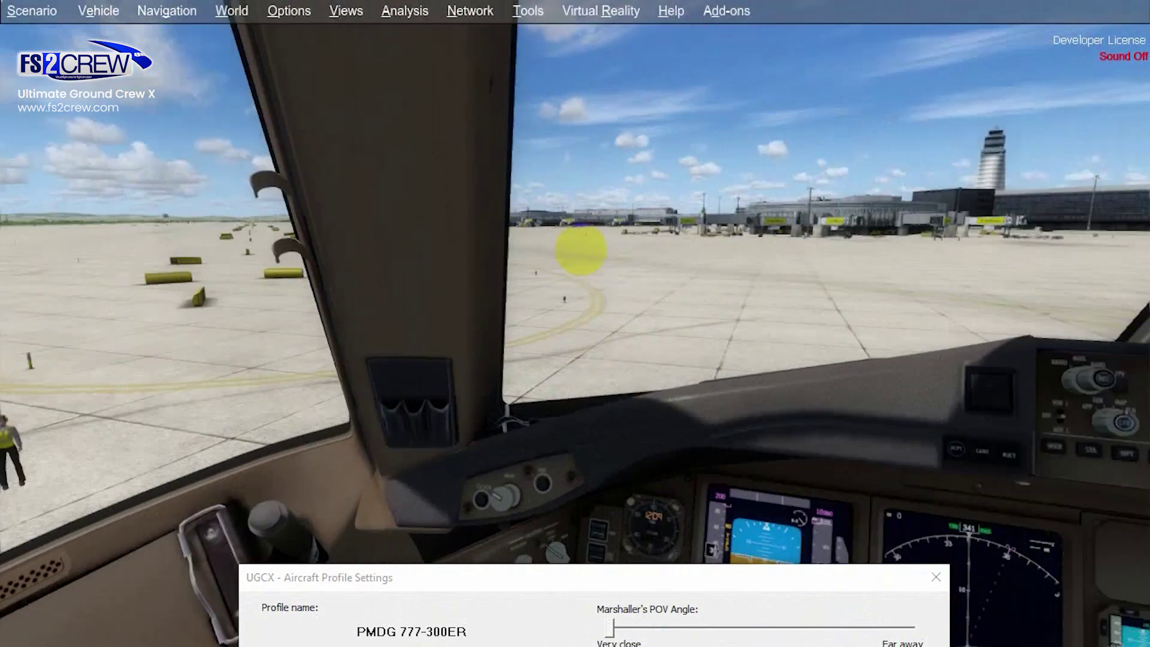
key("KP_6")
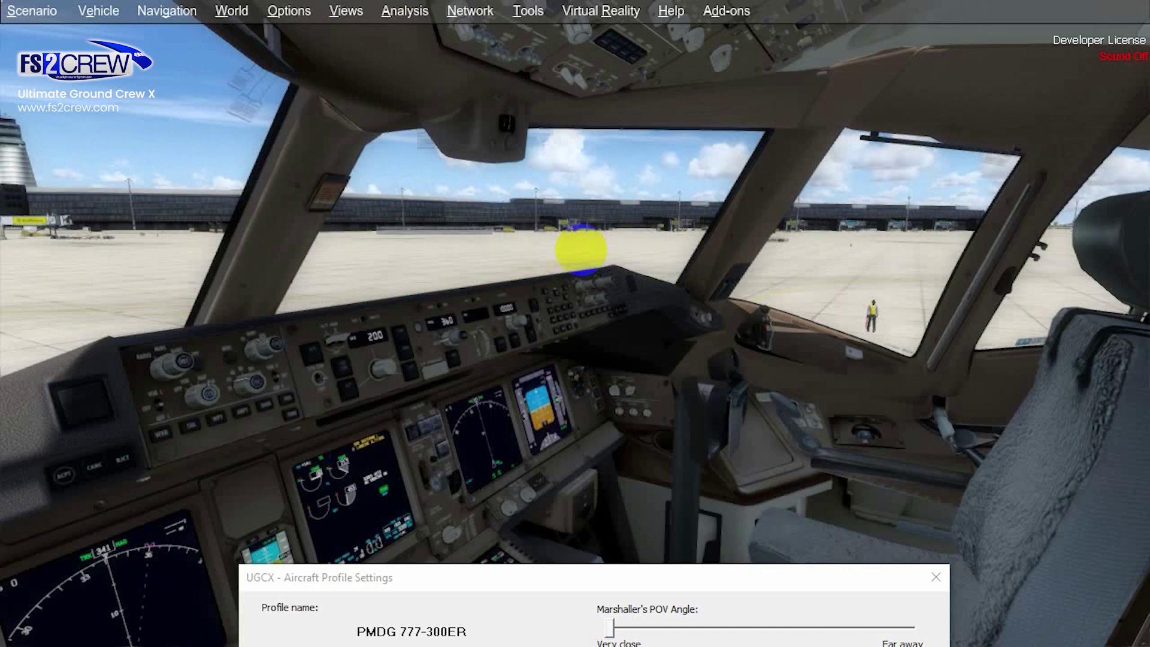
left_click_drag(743, 569, 591, 123)
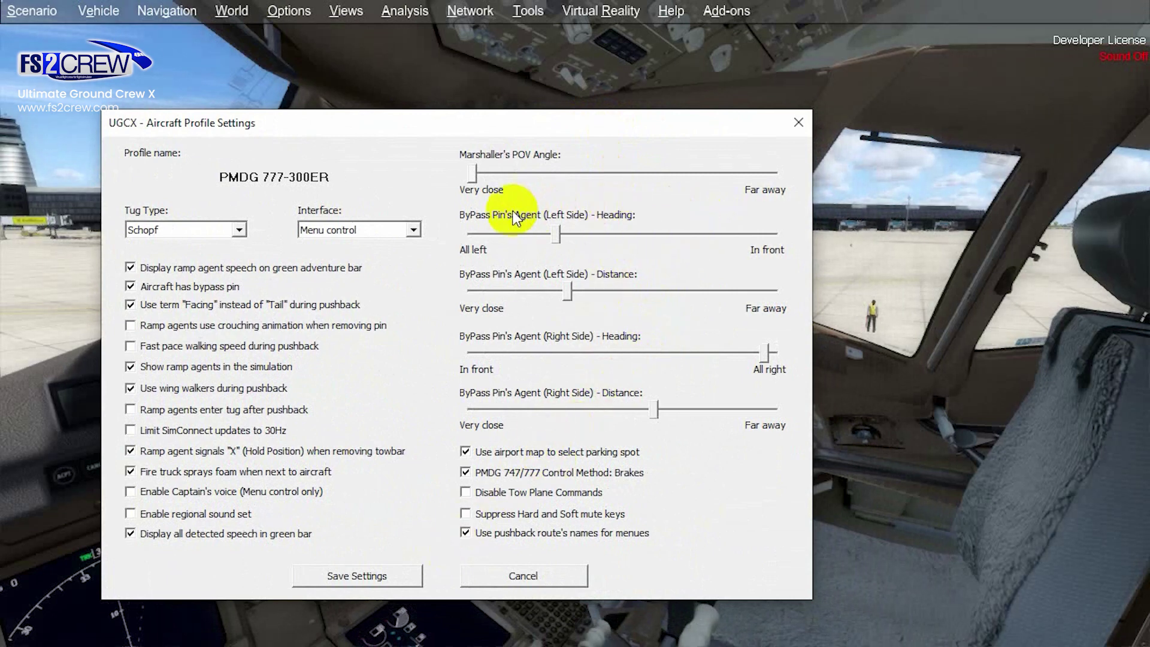
left_click(383, 576)
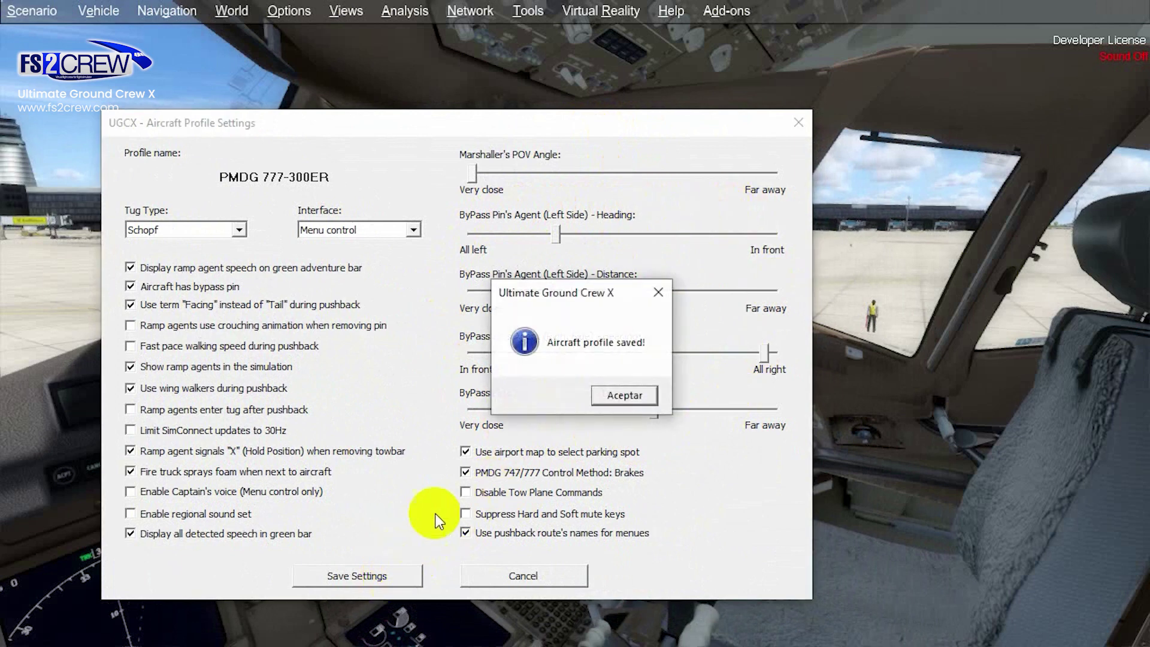
Step: Acknowledge the saved profile and reopen the Ultimate Ground Crew X aircraft profile settings for the PMDG 777-300ER
left_click(614, 394)
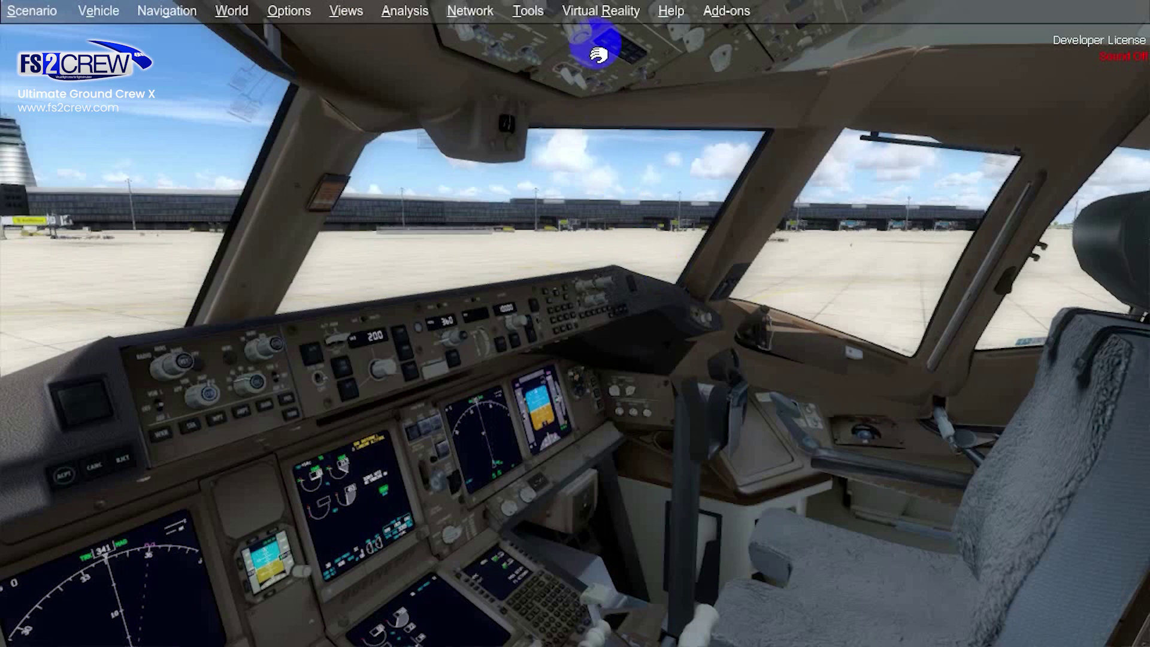
left_click(727, 9)
left_click(738, 30)
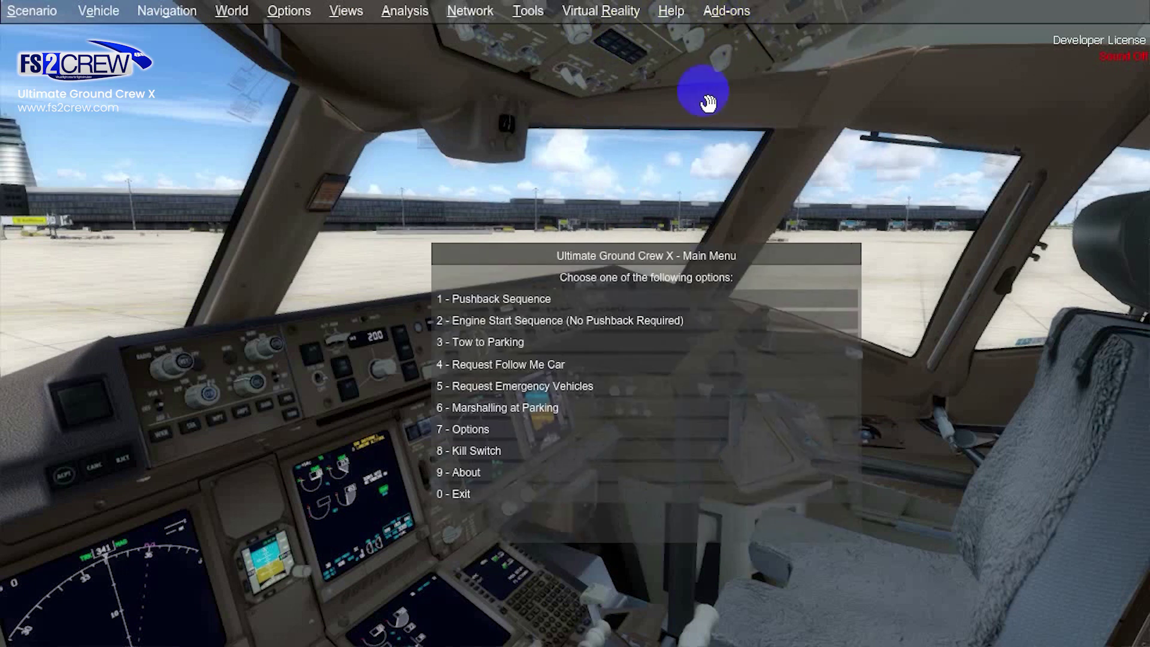
left_click(480, 425)
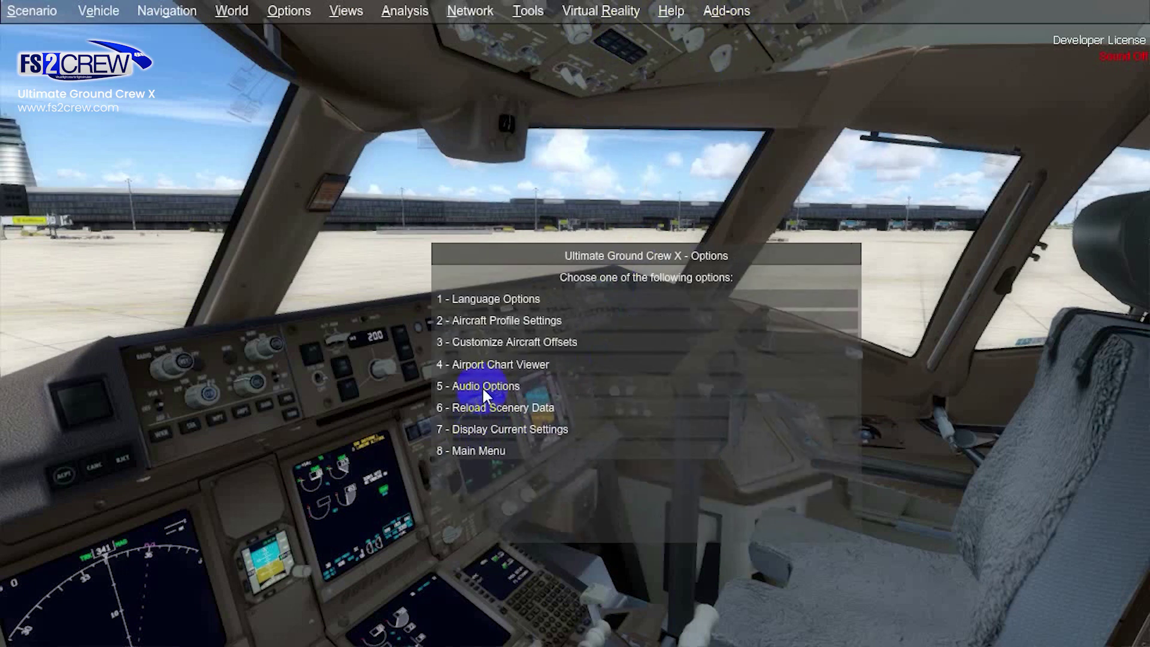
left_click(503, 321)
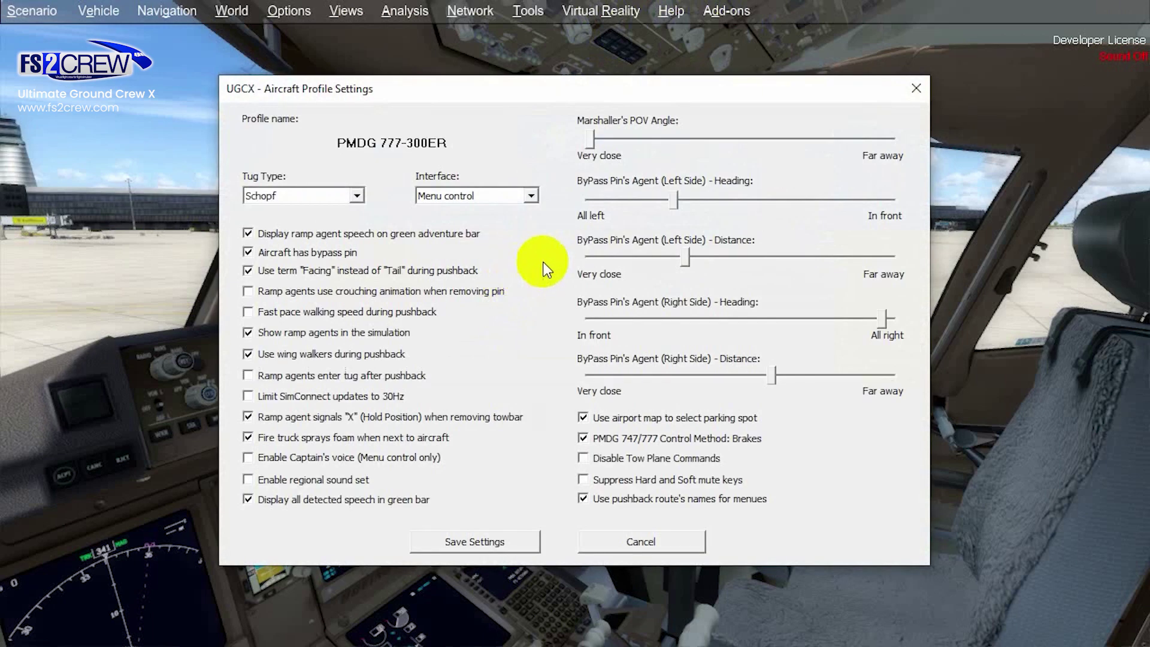
Step: Move the profile settings window clear of the cockpit windows and check the right and left bypass pin agents' positions
left_click_drag(778, 88, 706, 506)
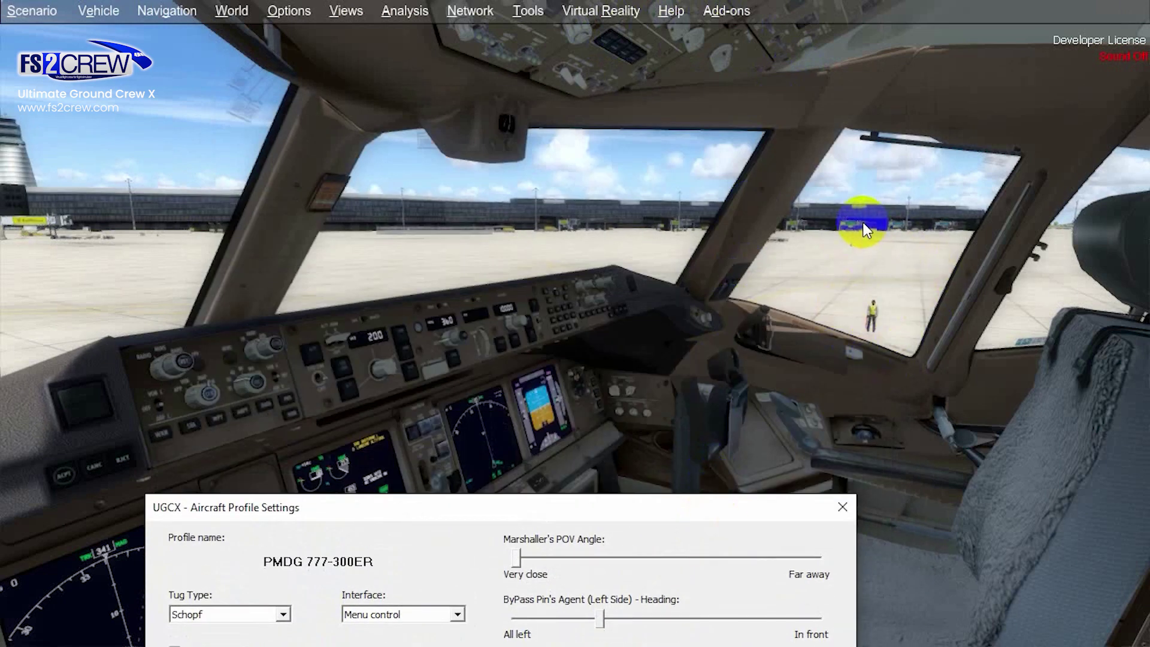
left_click(792, 199)
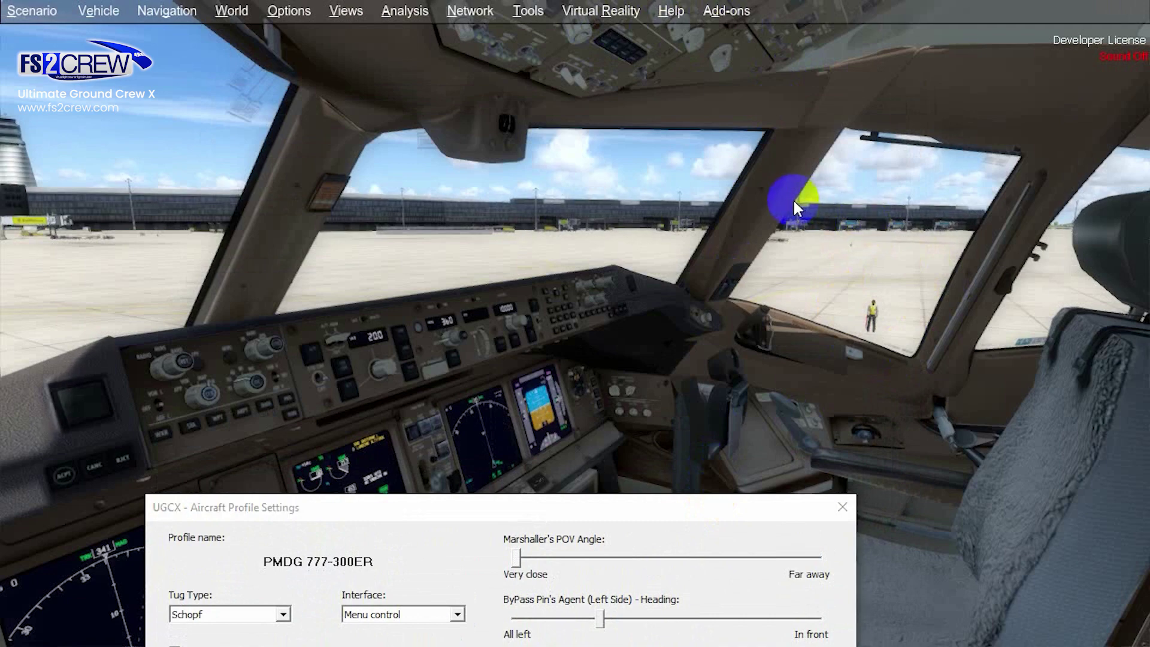
key("space")
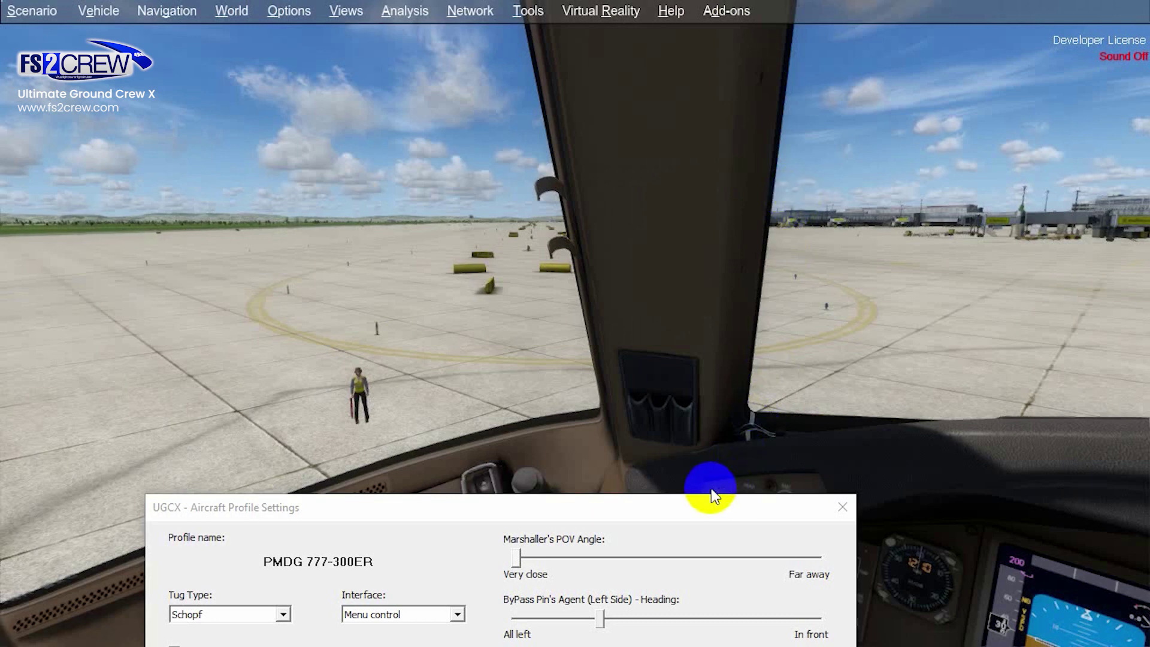
Step: Bring the full profile settings back into view, save the PMDG 777-300ER profile again, and acknowledge the save
left_click_drag(681, 509, 818, 141)
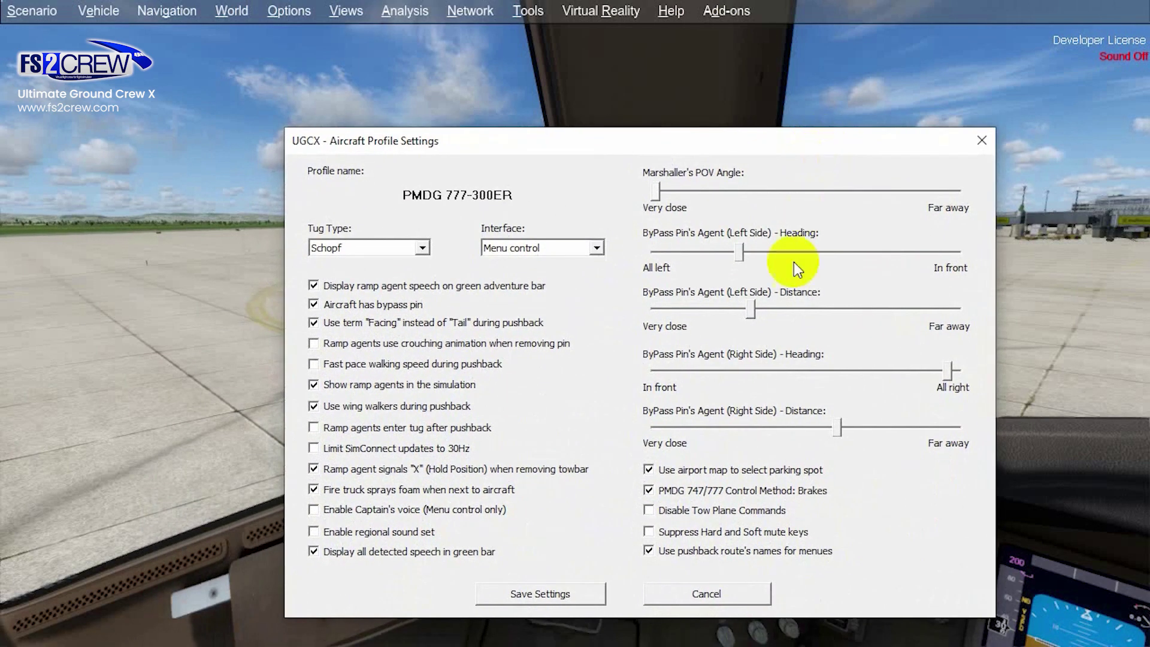
left_click(581, 594)
left_click(606, 401)
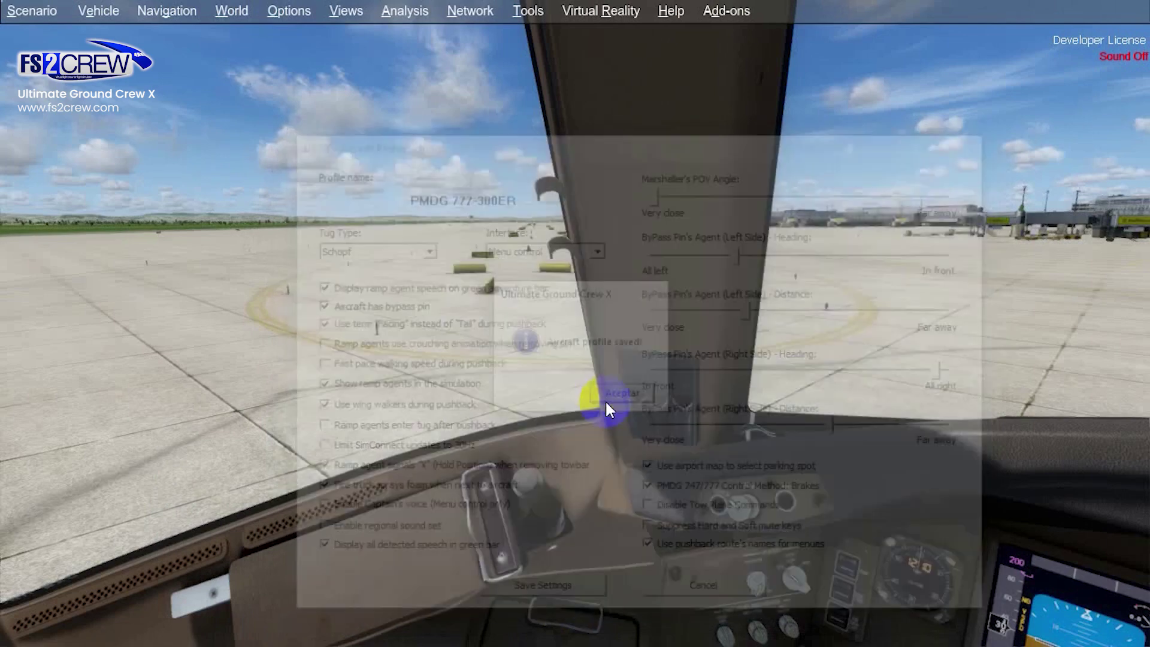
key("ctrl+space")
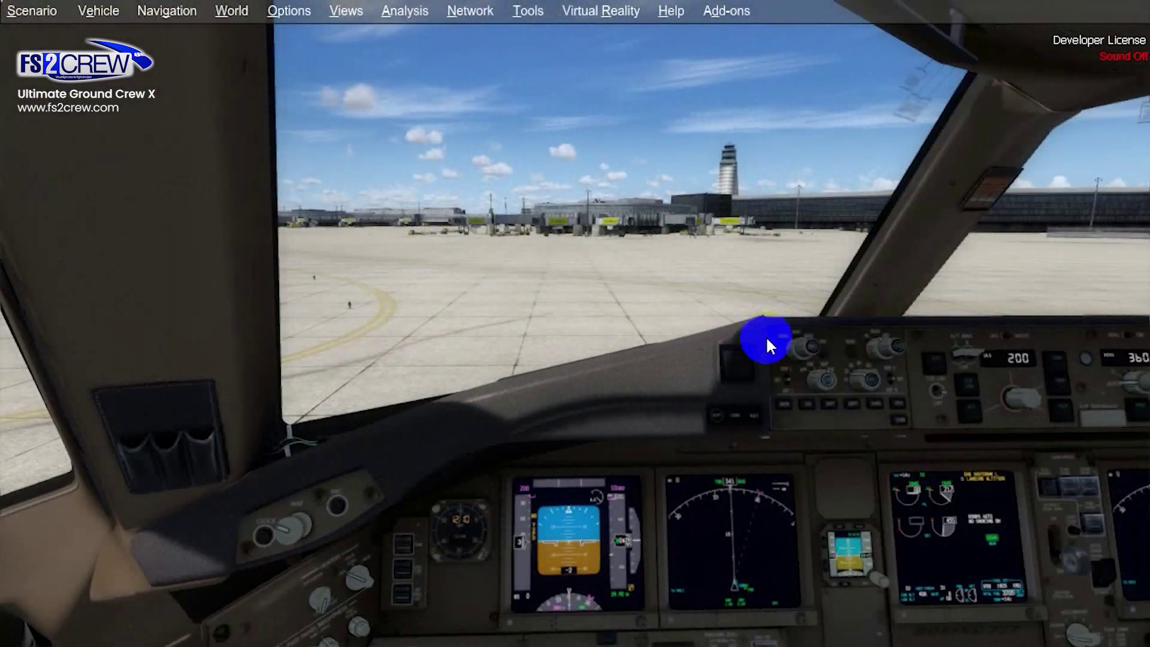
key("space")
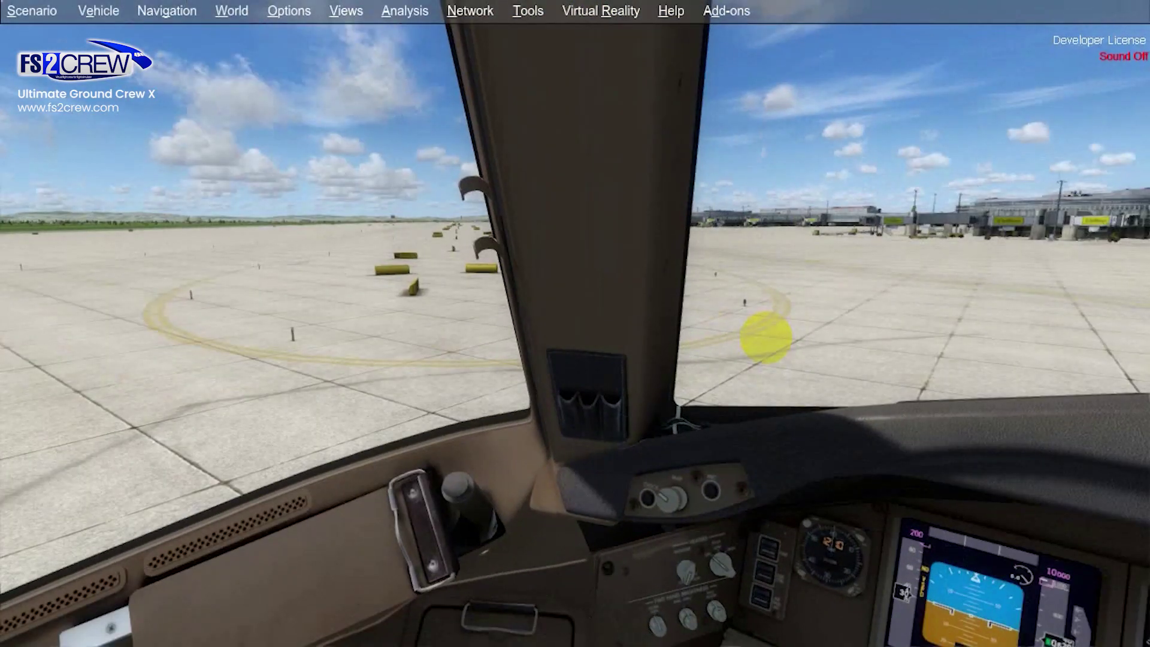
key("space")
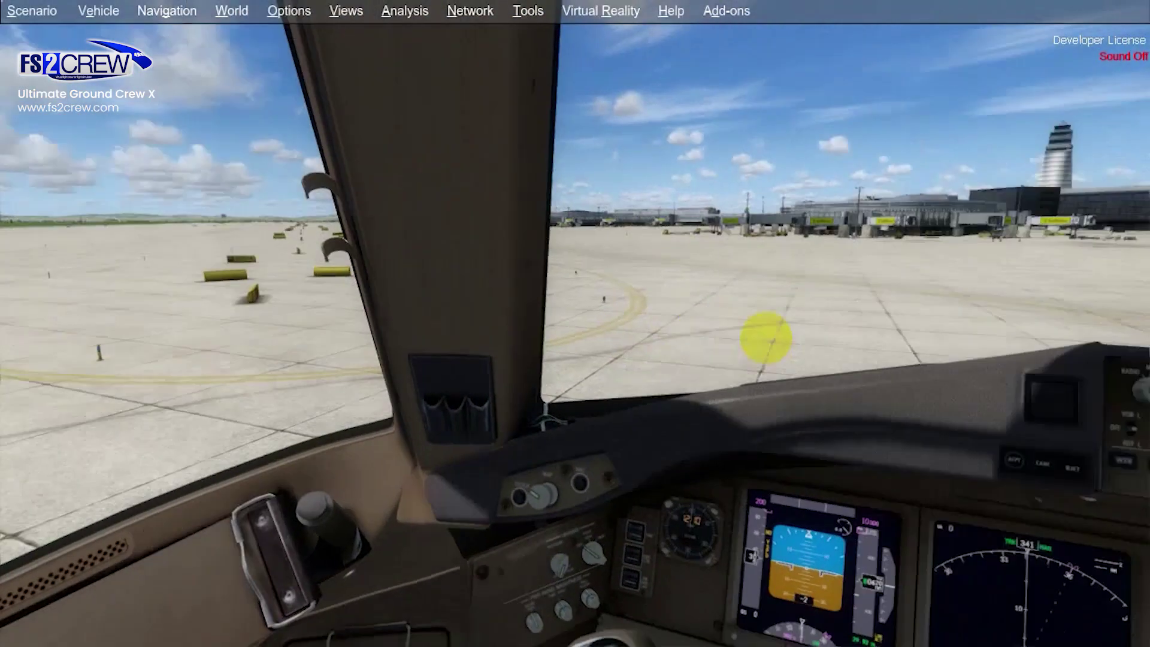